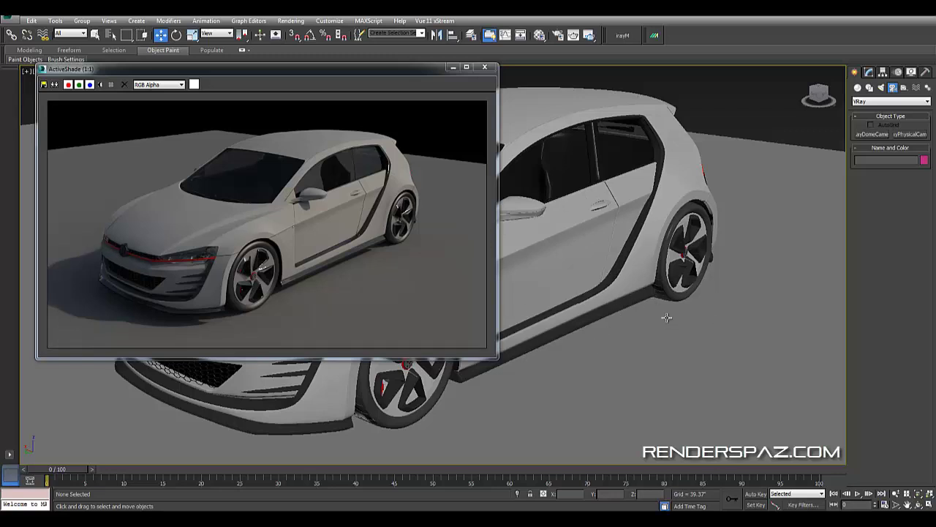
# - Turn the unused fourth material slot into a VRayCarPaintMtl material
pyautogui.moveTo(637, 348); pyautogui.dragTo(682, 365, button='middle')
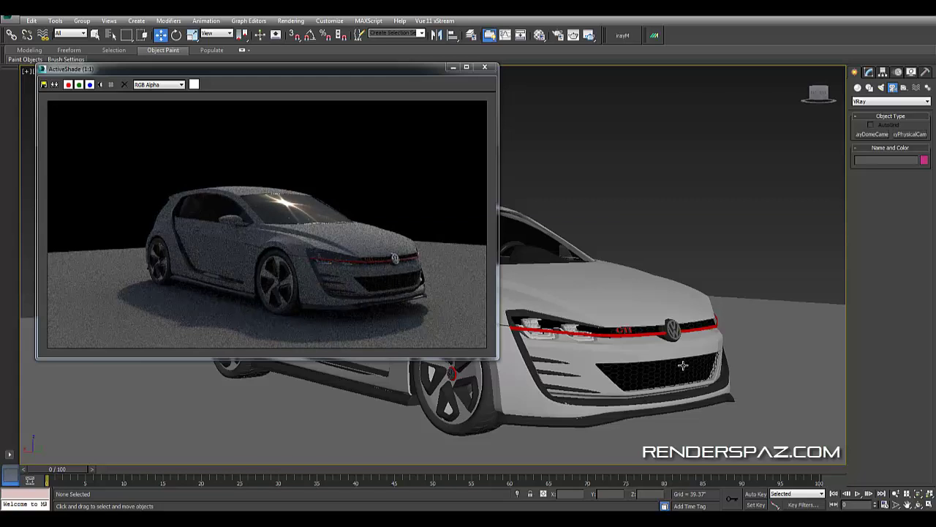
pyautogui.press('m')
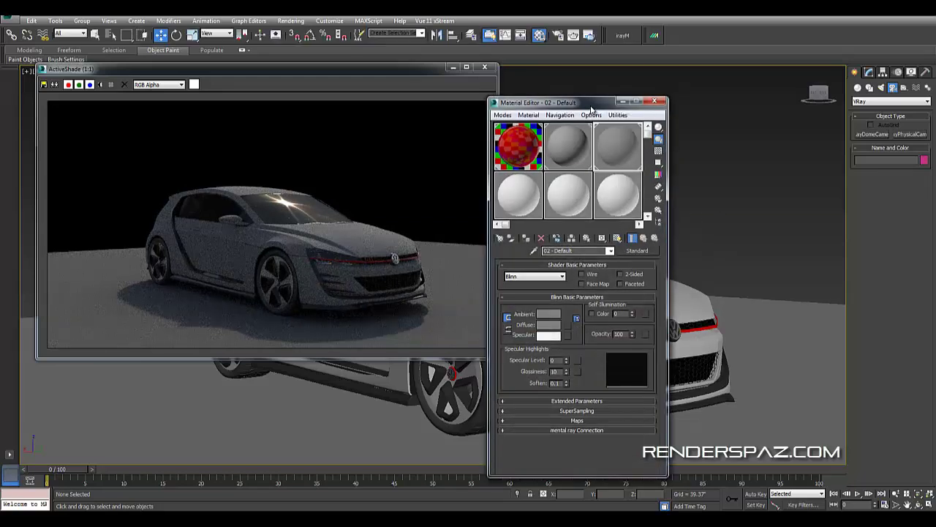
pyautogui.moveTo(594, 106); pyautogui.dragTo(703, 76)
pyautogui.click(747, 220)
pyautogui.doubleClick(730, 310)
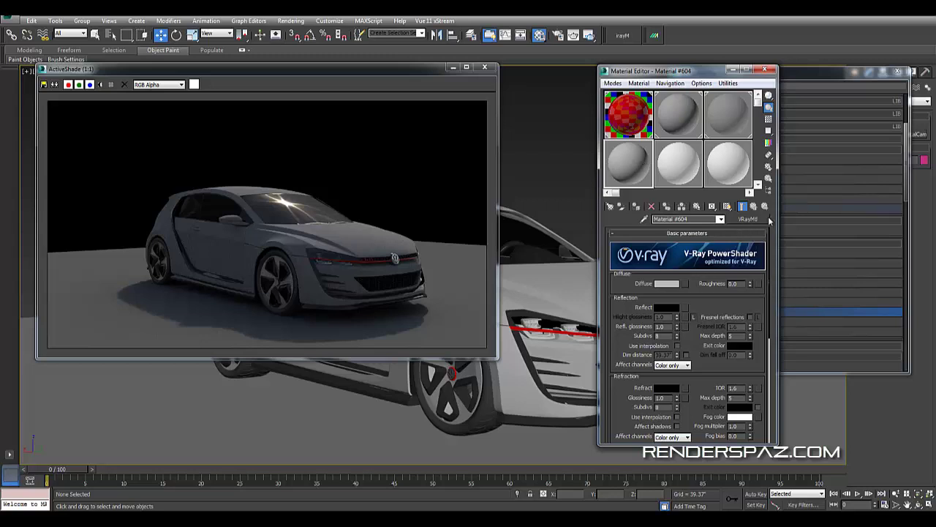
pyautogui.click(749, 219)
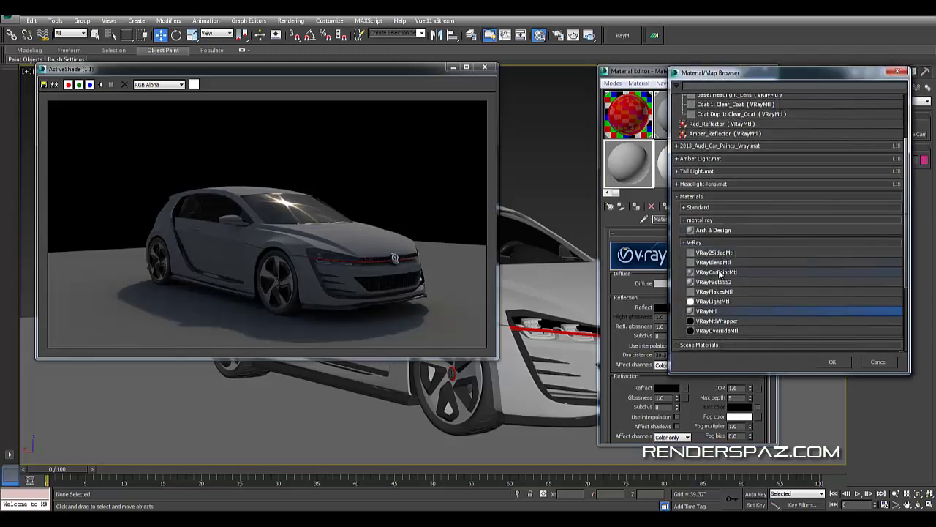
pyautogui.doubleClick(718, 271)
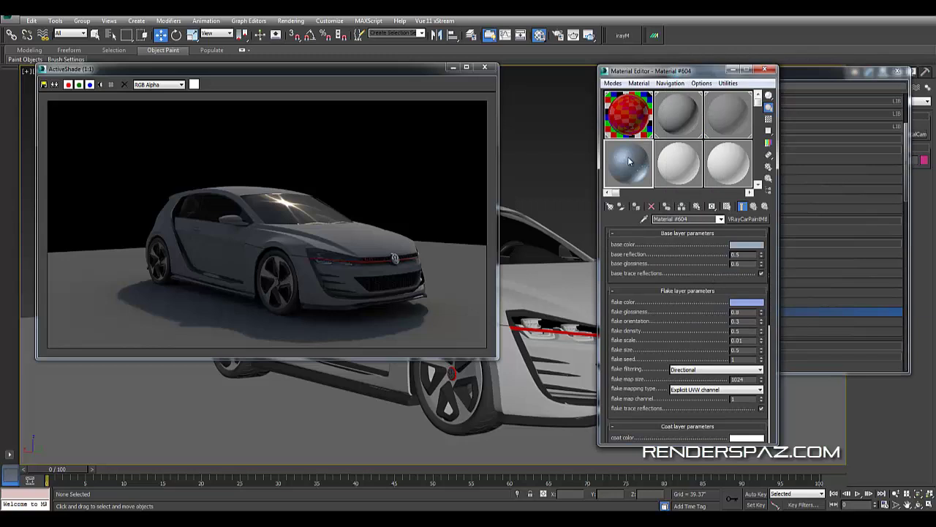
# - Copy the car paint material and paste it as a copy over sub-material 1 of the car body's Multi/Sub-Object material
pyautogui.rightClick(748, 219)
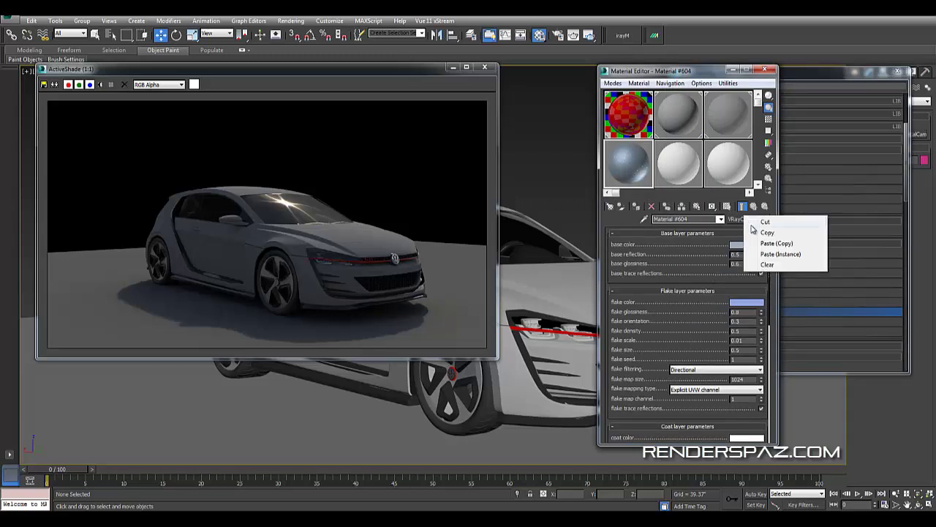
pyautogui.click(752, 231)
pyautogui.click(676, 117)
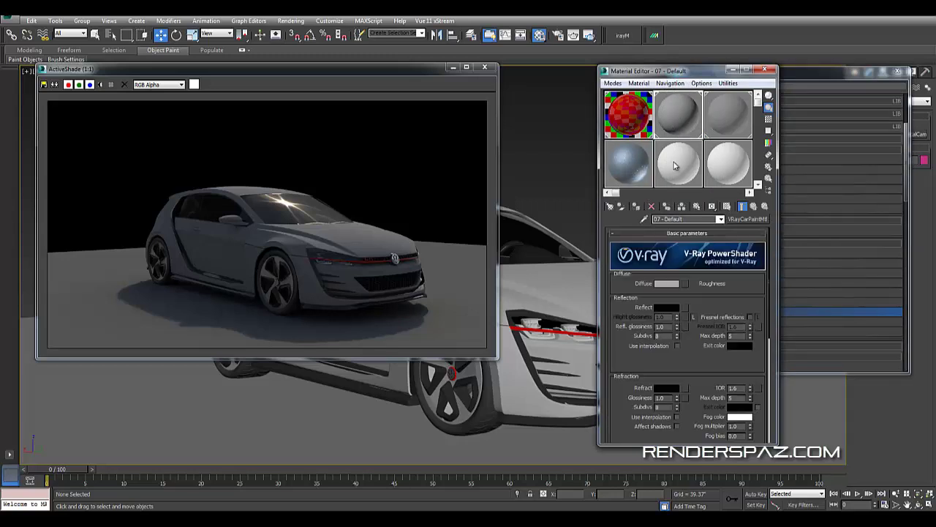
pyautogui.click(557, 268)
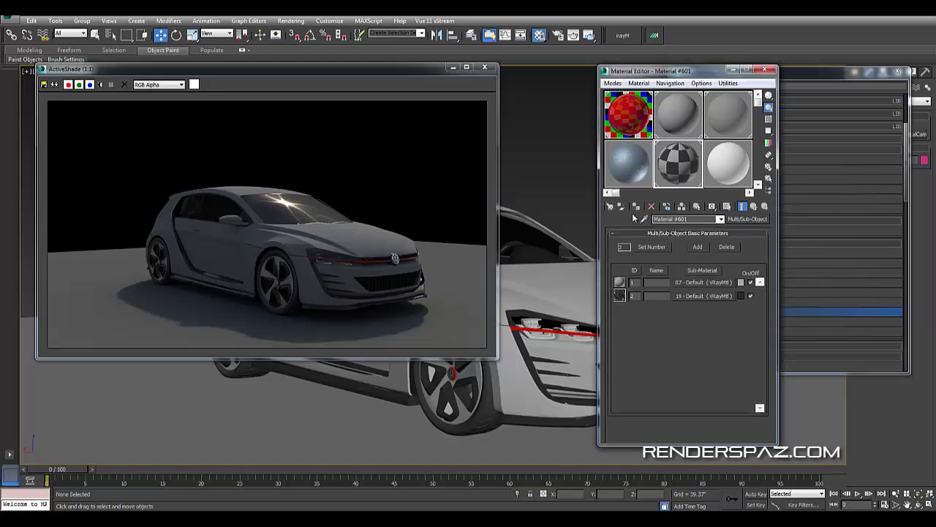
pyautogui.rightClick(699, 284)
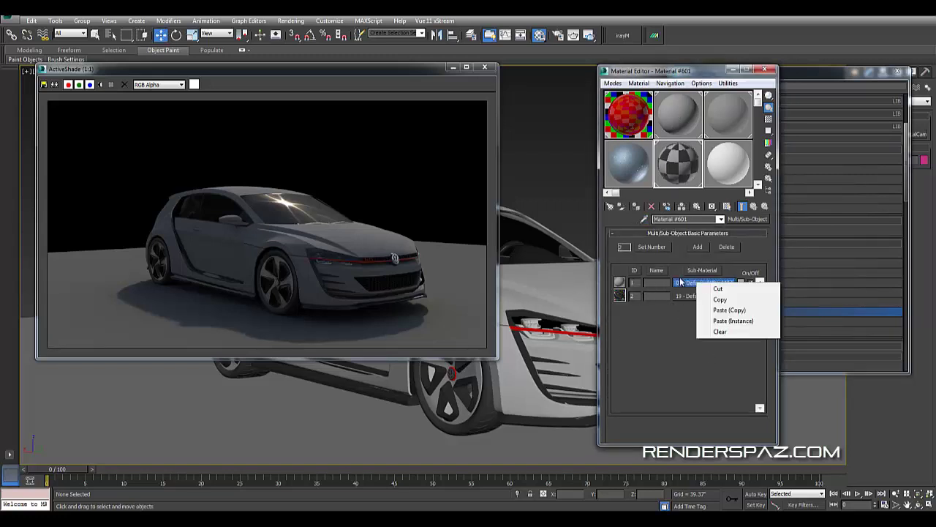
pyautogui.click(683, 282)
pyautogui.rightClick(756, 225)
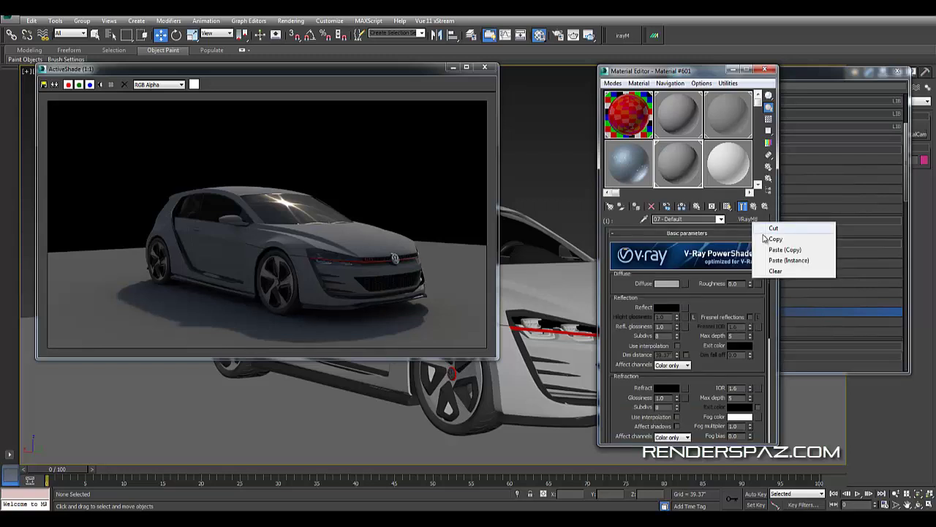
pyautogui.click(779, 250)
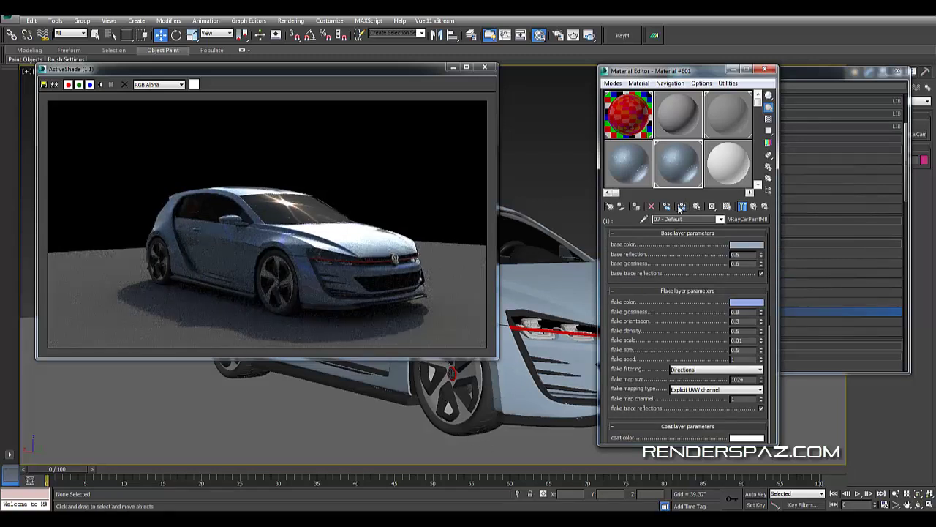
# - Set the car paint's flake size to 0.05 and its flake scale to 0.003
pyautogui.doubleClick(743, 341)
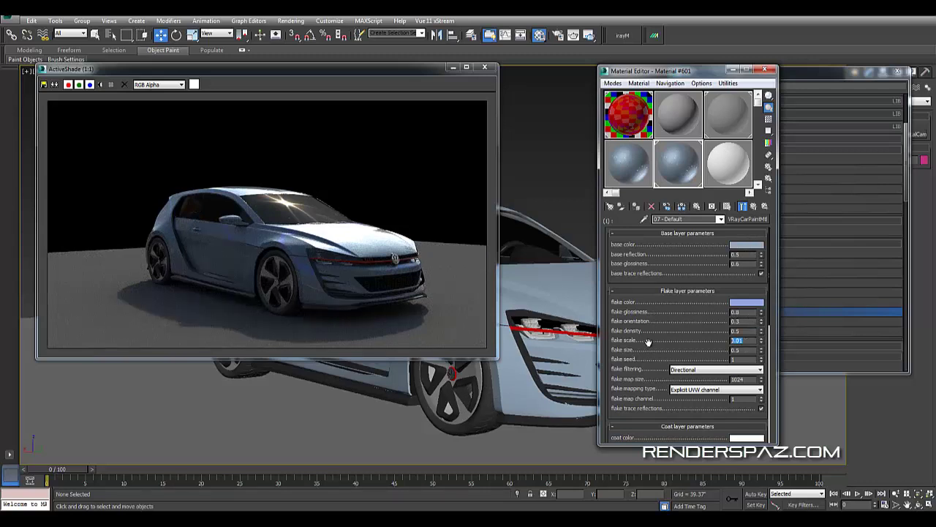
pyautogui.click(742, 350)
pyautogui.press('Return')
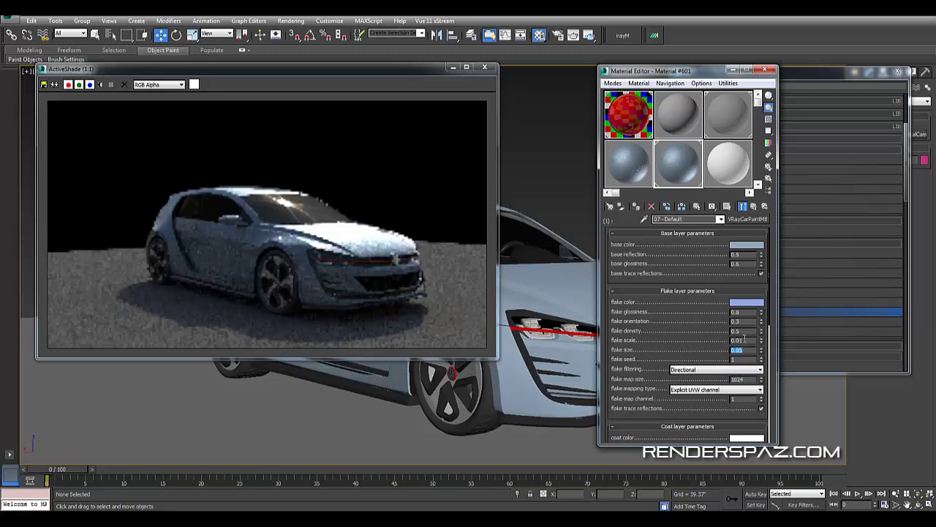
pyautogui.doubleClick(746, 340)
pyautogui.write('0.001')
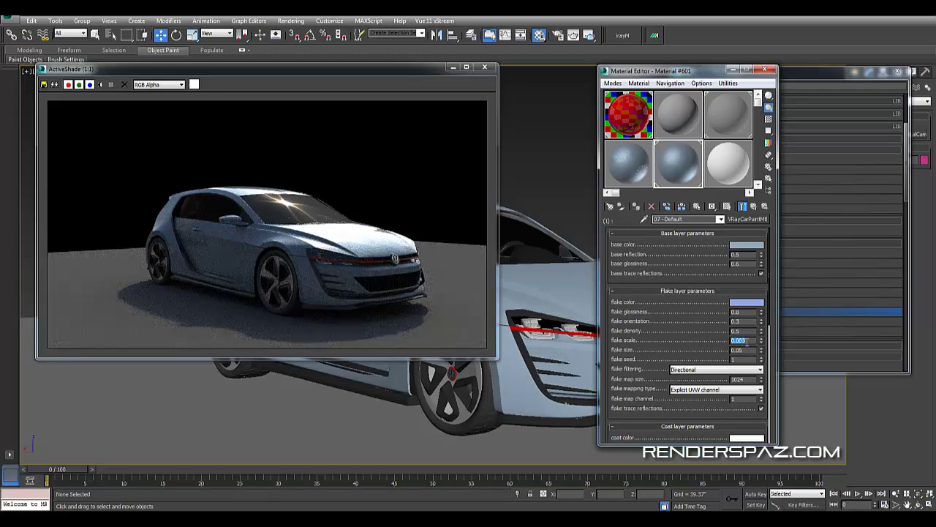
# - Change the car paint's flake color to a muted pink, about RGB 146, 99, 99
pyautogui.click(746, 301)
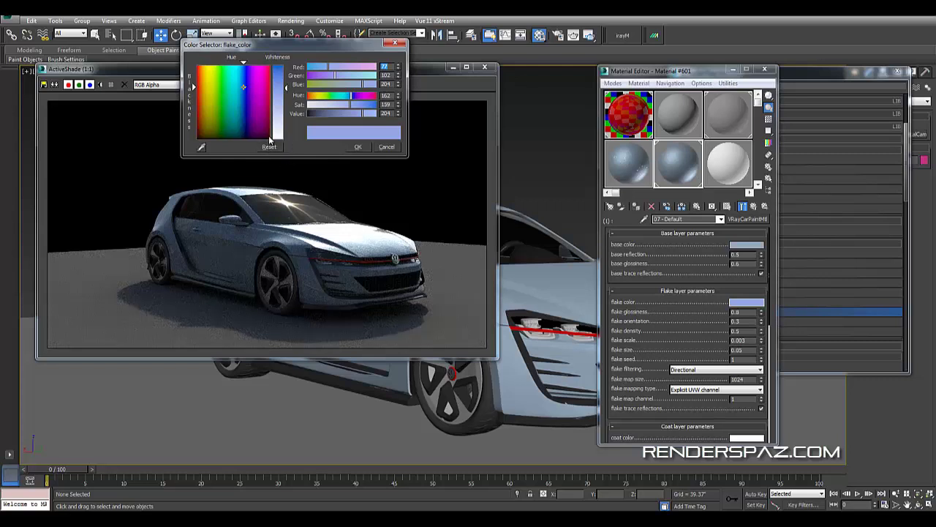
pyautogui.click(236, 113)
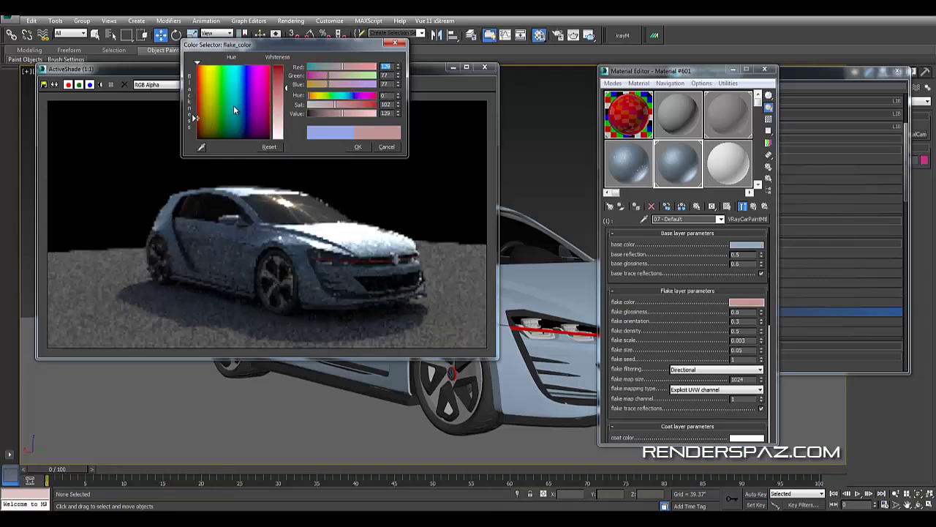
pyautogui.click(274, 86)
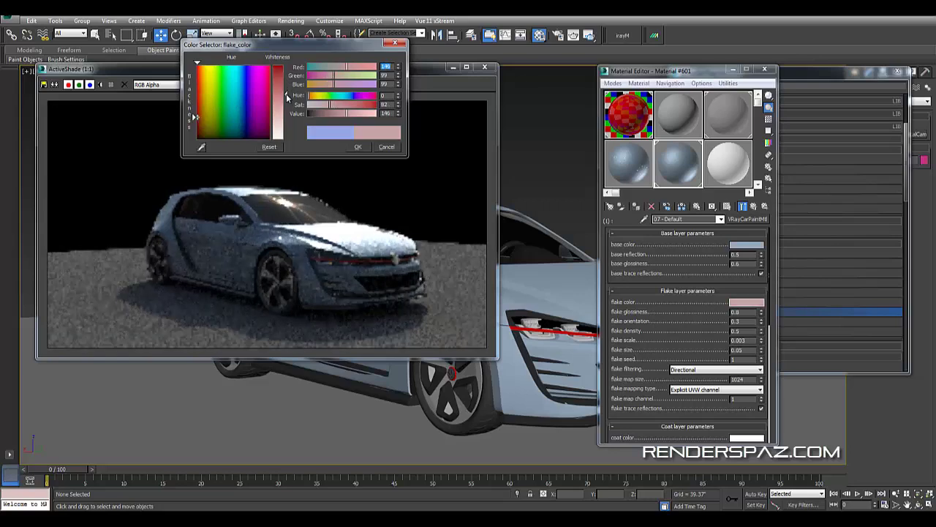
pyautogui.click(358, 146)
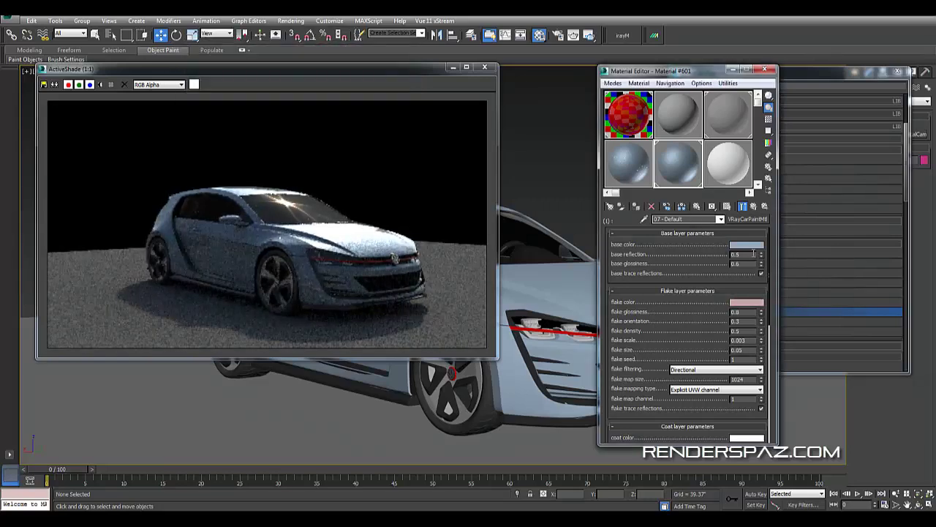
# - Change the car paint's base color to a saturated dark red, RGB 102, 2, 2
pyautogui.click(750, 245)
pyautogui.moveTo(208, 100); pyautogui.dragTo(196, 110)
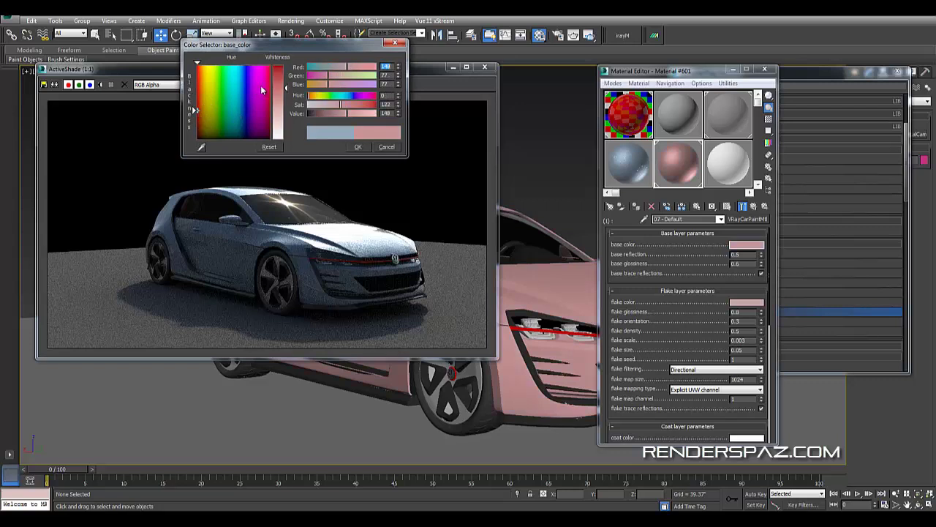
pyautogui.moveTo(286, 86); pyautogui.dragTo(287, 66)
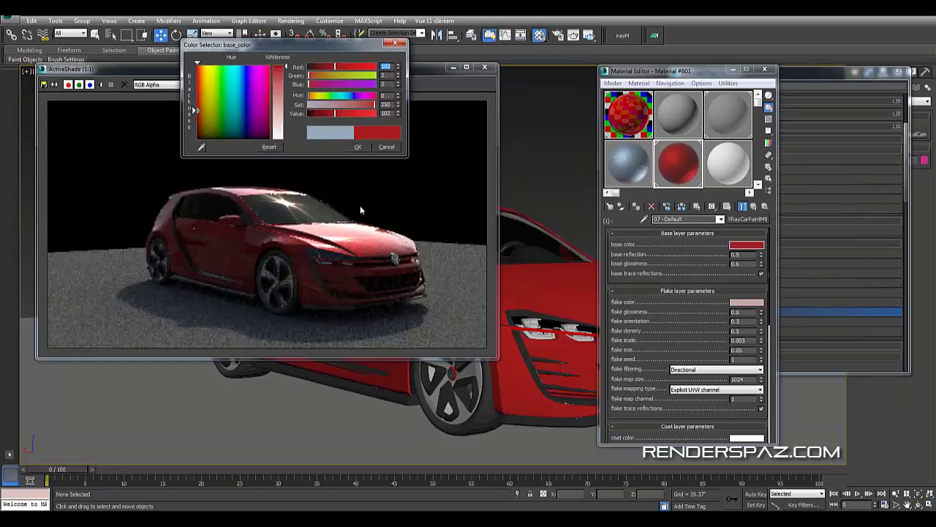
pyautogui.click(358, 147)
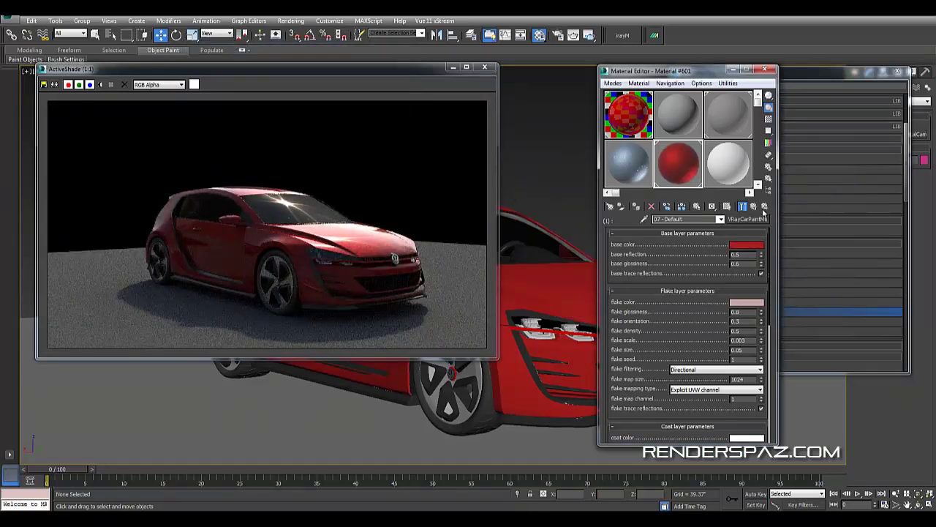
pyautogui.click(747, 245)
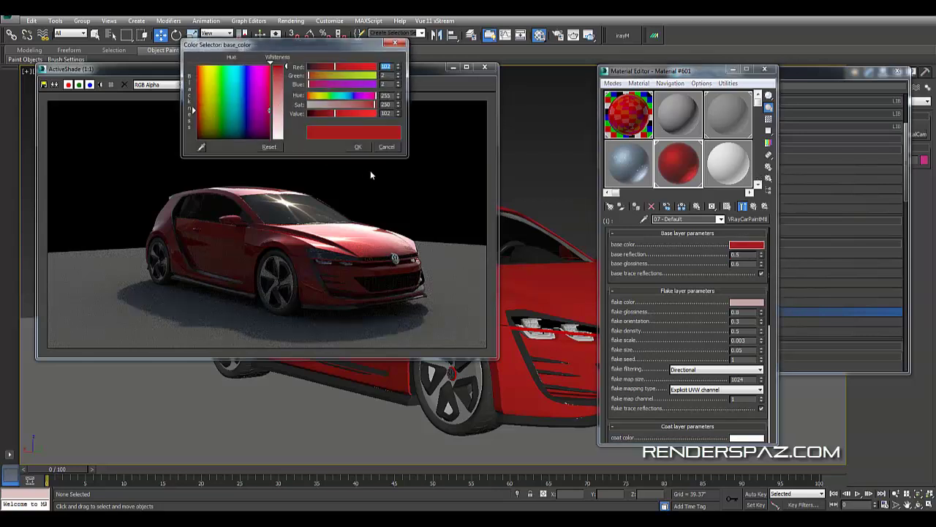
pyautogui.click(365, 147)
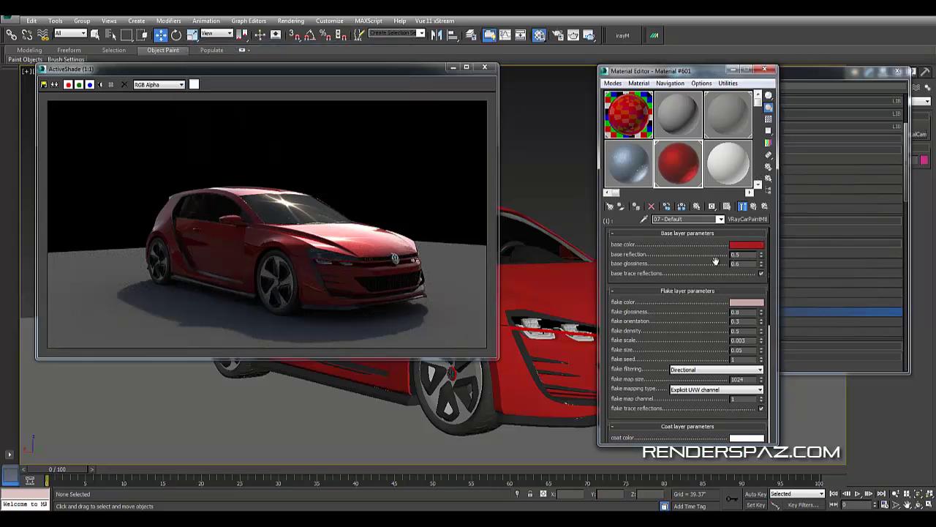
# - Assign a Falloff map to the car paint's base color map slot
pyautogui.keyDown('alt'); pyautogui.moveTo(415, 383); pyautogui.dragTo(512, 406, button='middle'); pyautogui.keyUp('alt')
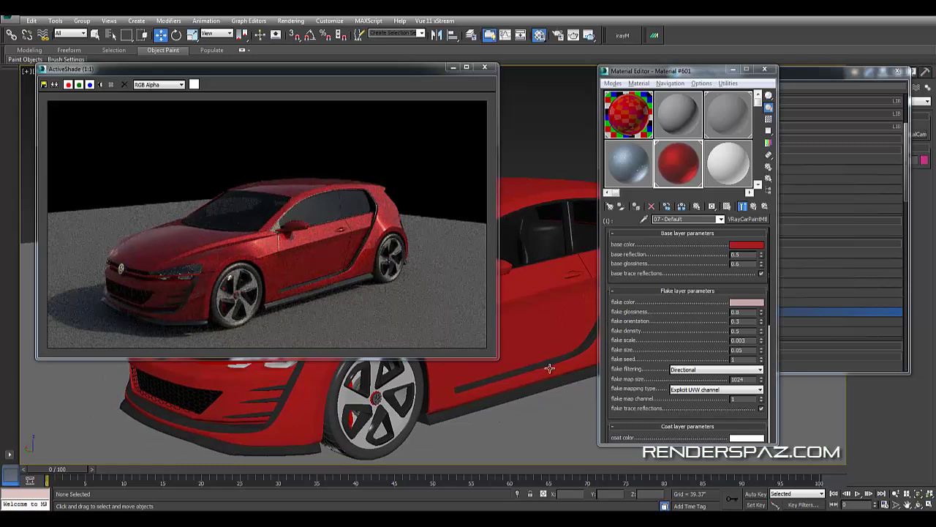
pyautogui.keyDown('alt'); pyautogui.moveTo(505, 377); pyautogui.dragTo(554, 382, button='middle'); pyautogui.keyUp('alt')
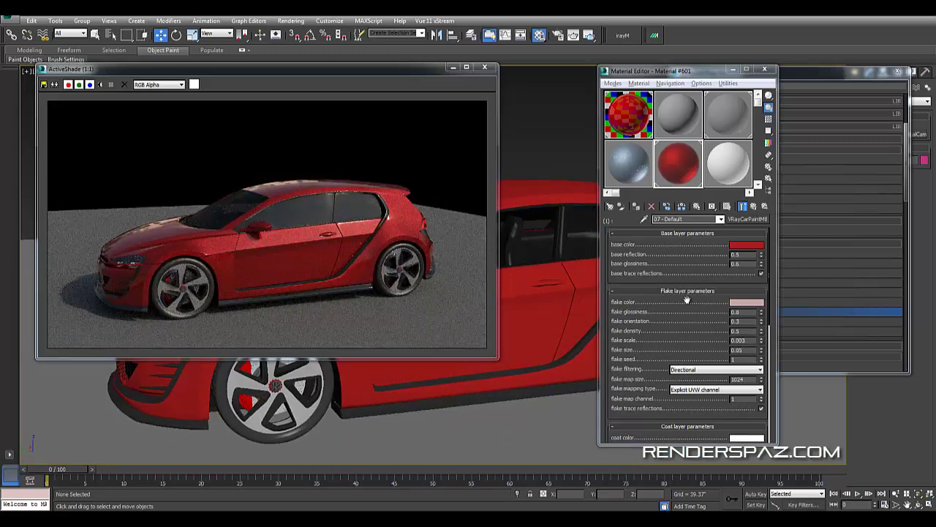
pyautogui.scroll(-3, 628, 363)
pyautogui.scroll(-2, 629, 361)
pyautogui.scroll(-4, 656, 354)
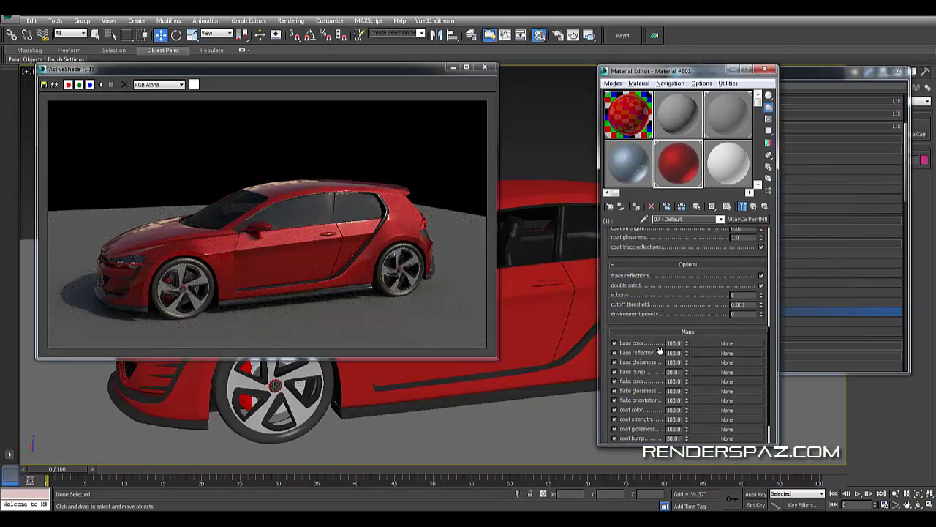
pyautogui.scroll(-2, 655, 338)
pyautogui.scroll(-1, 660, 333)
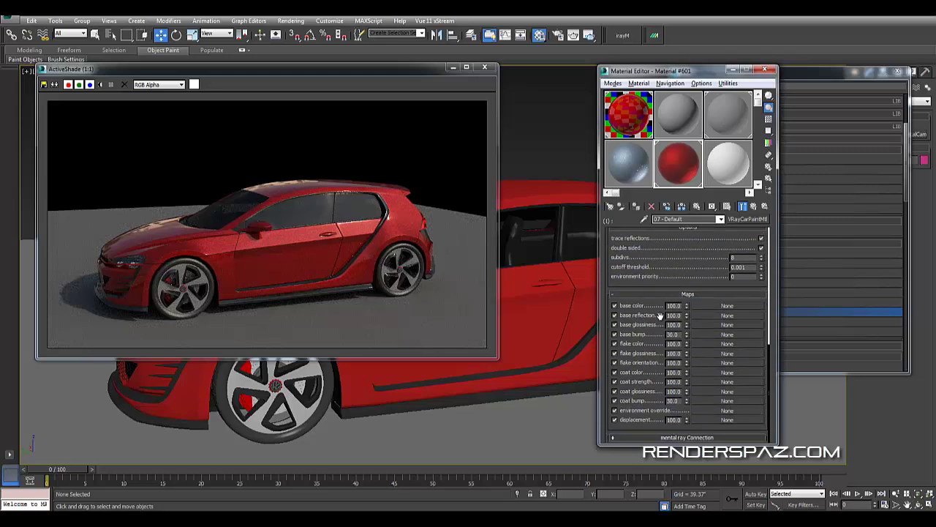
pyautogui.click(714, 307)
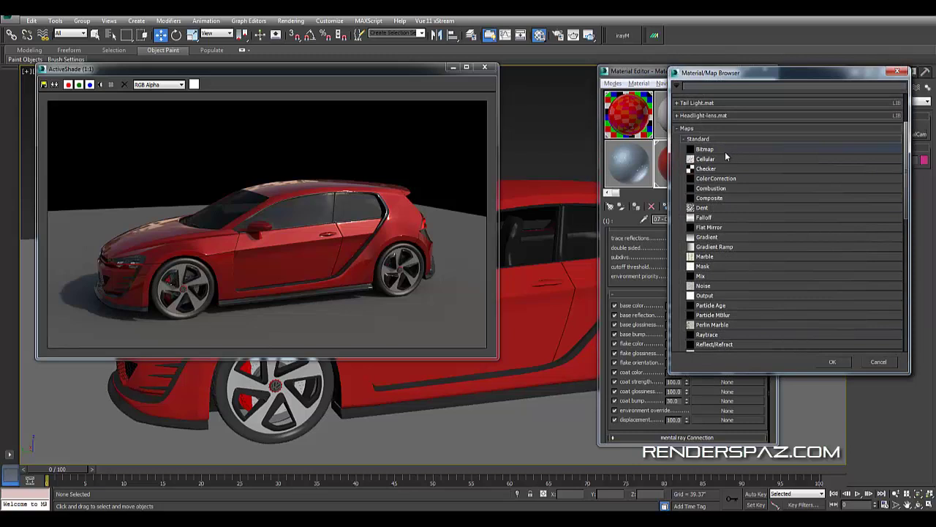
pyautogui.click(717, 218)
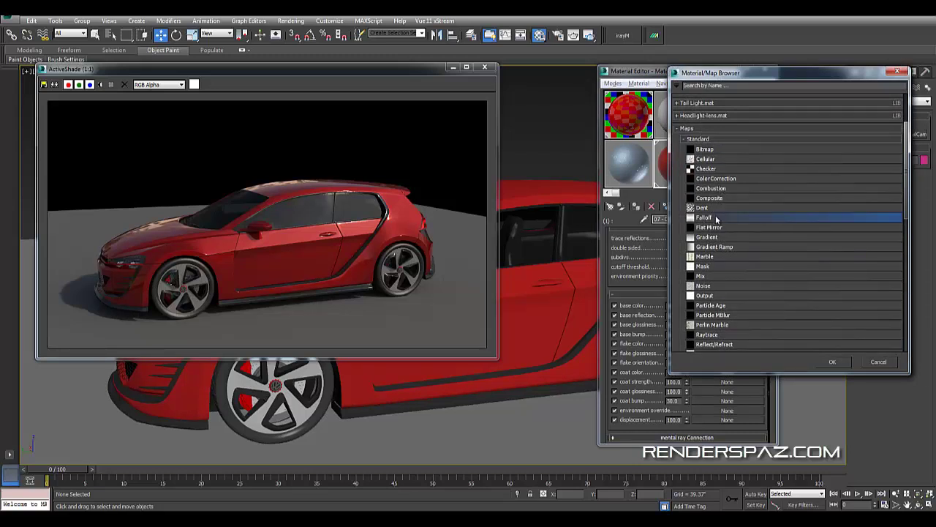
pyautogui.doubleClick(716, 218)
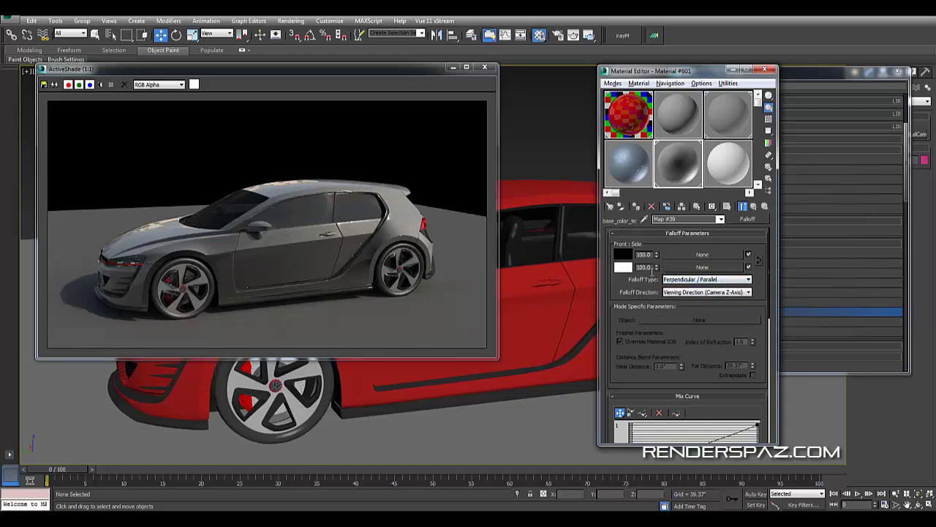
# - Set the Falloff map's type to Towards / Away and inspect the paint from behind the car
pyautogui.click(698, 280)
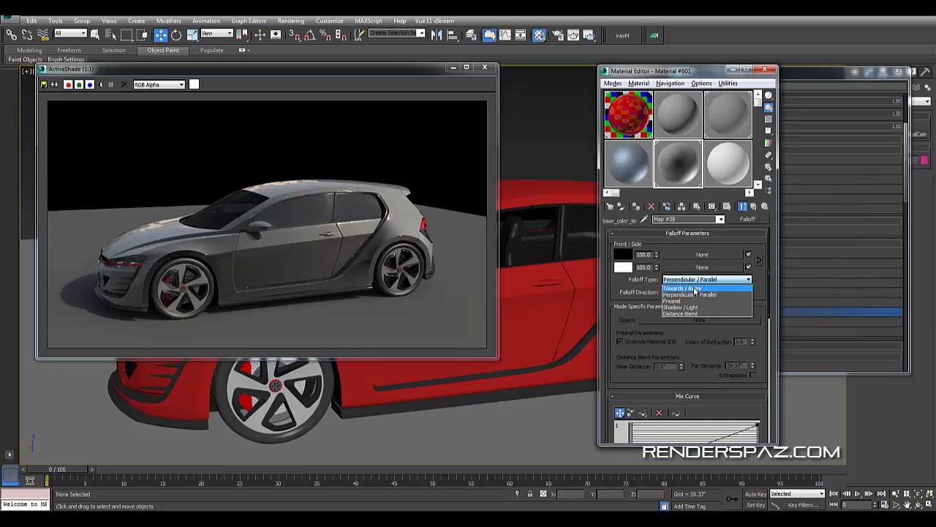
pyautogui.click(683, 288)
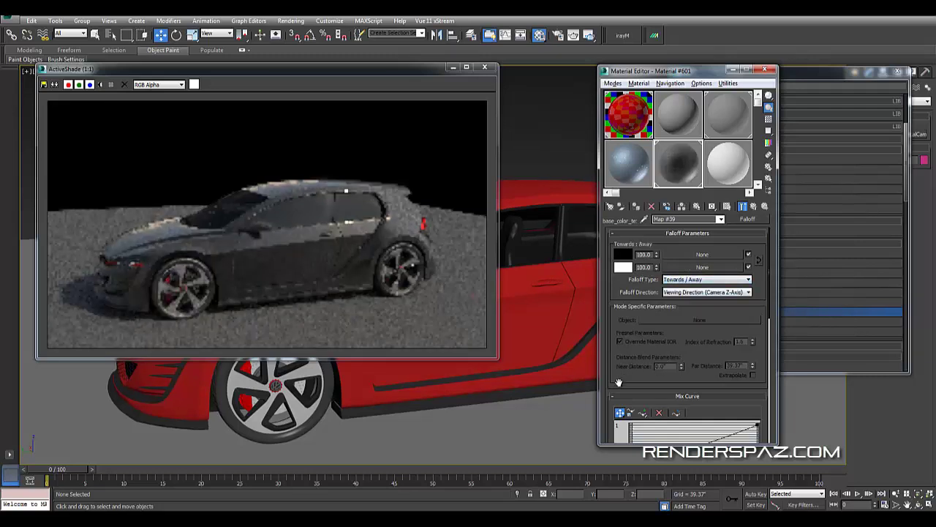
pyautogui.moveTo(493, 393)
pyautogui.keyDown('alt'); pyautogui.mouseDown(button='middle')
pyautogui.moveTo(447, 393)
pyautogui.moveTo(509, 413)
pyautogui.moveTo(472, 418)
pyautogui.moveTo(477, 429)
pyautogui.moveTo(480, 403)
pyautogui.mouseUp(button='middle'); pyautogui.keyUp('alt')
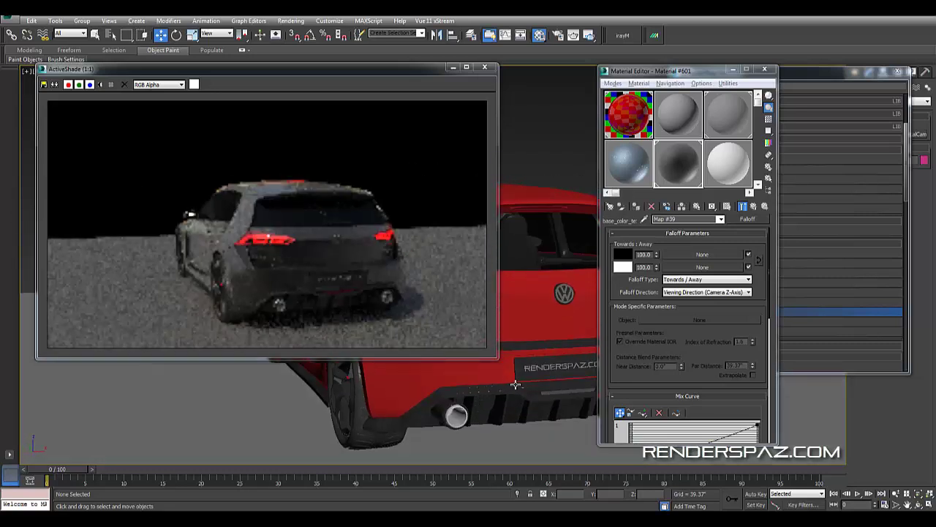
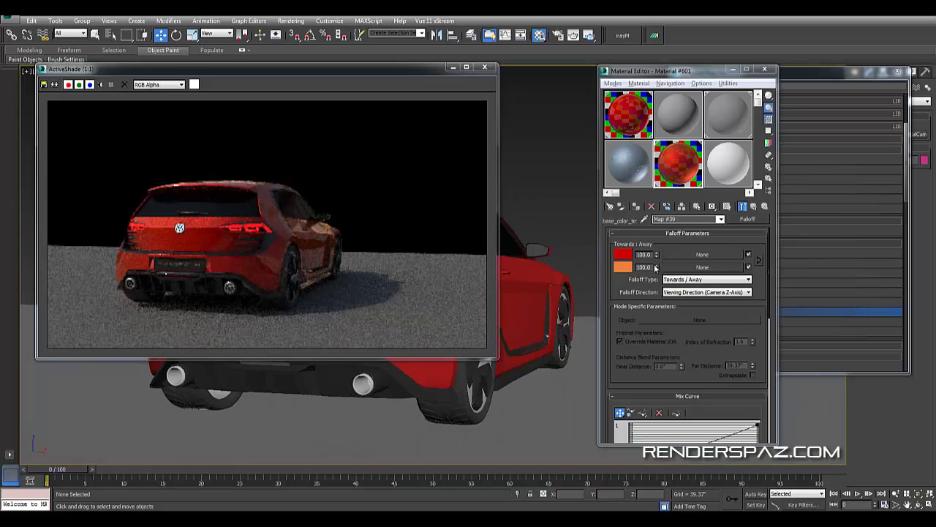
pyautogui.scroll(5, 512, 403)
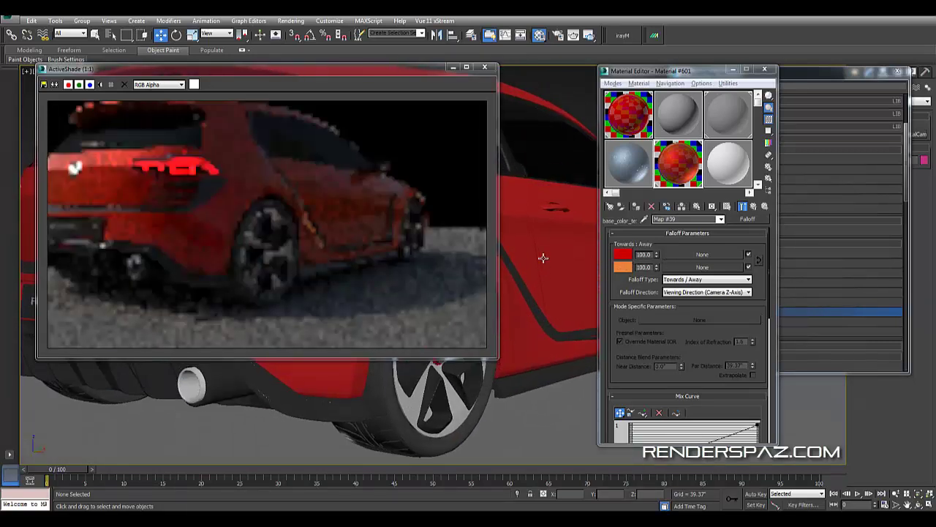
# - Change the Falloff map's second color to yellow, about RGB 253, 205, 11, and inspect the paint from the side and front
pyautogui.moveTo(541, 388); pyautogui.dragTo(596, 398, button='middle')
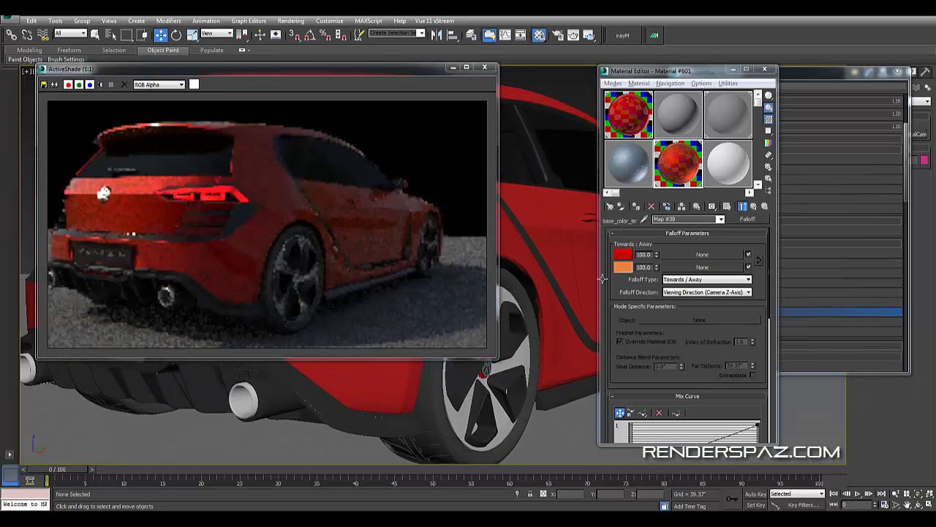
pyautogui.click(623, 267)
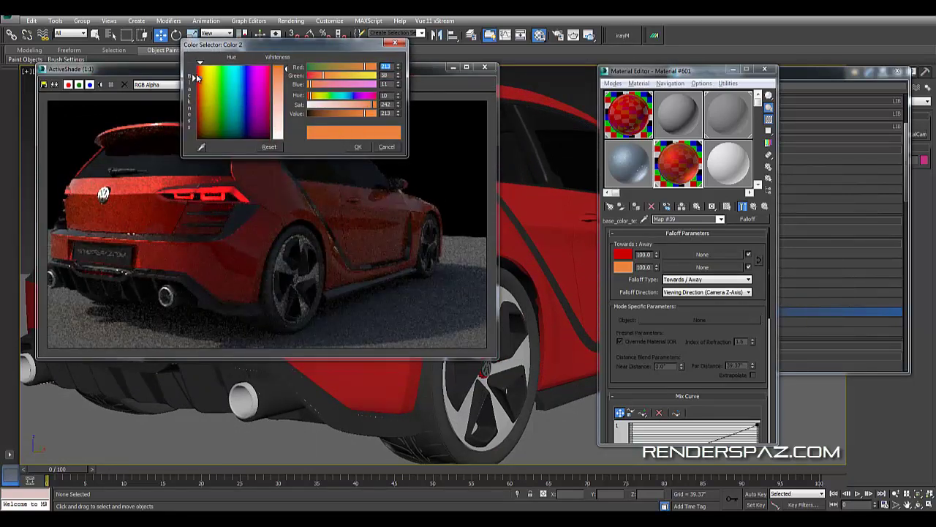
pyautogui.moveTo(199, 74); pyautogui.dragTo(208, 71)
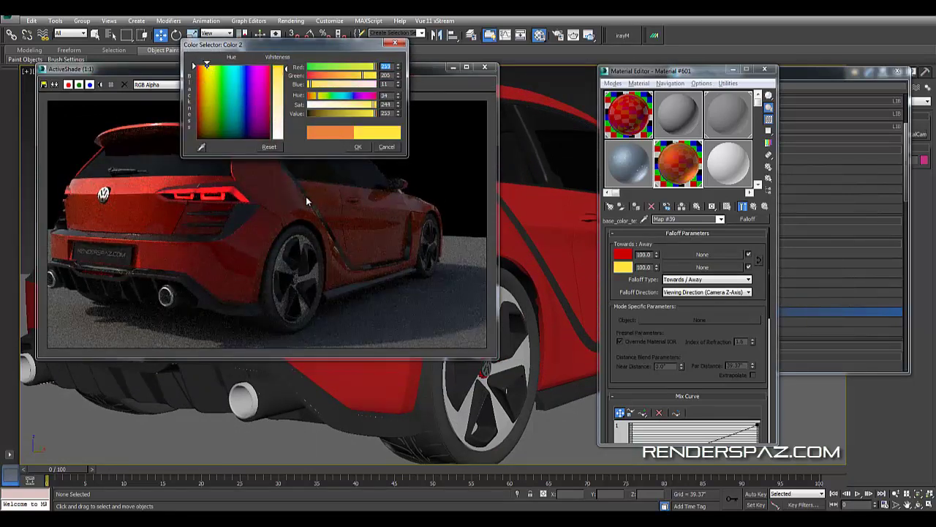
pyautogui.click(356, 147)
pyautogui.keyDown('alt'); pyautogui.moveTo(512, 395); pyautogui.dragTo(468, 397, button='middle'); pyautogui.keyUp('alt')
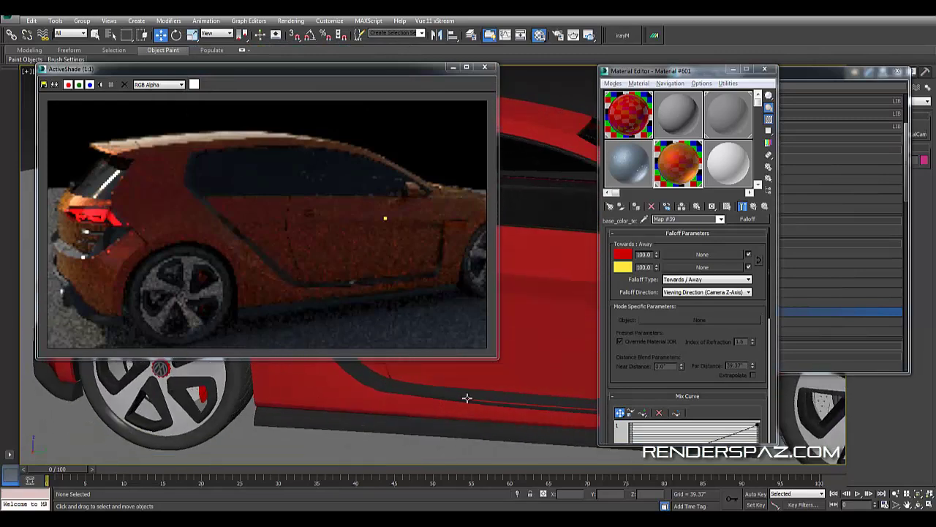
pyautogui.keyDown('alt'); pyautogui.moveTo(537, 403); pyautogui.dragTo(506, 392, button='middle'); pyautogui.keyUp('alt')
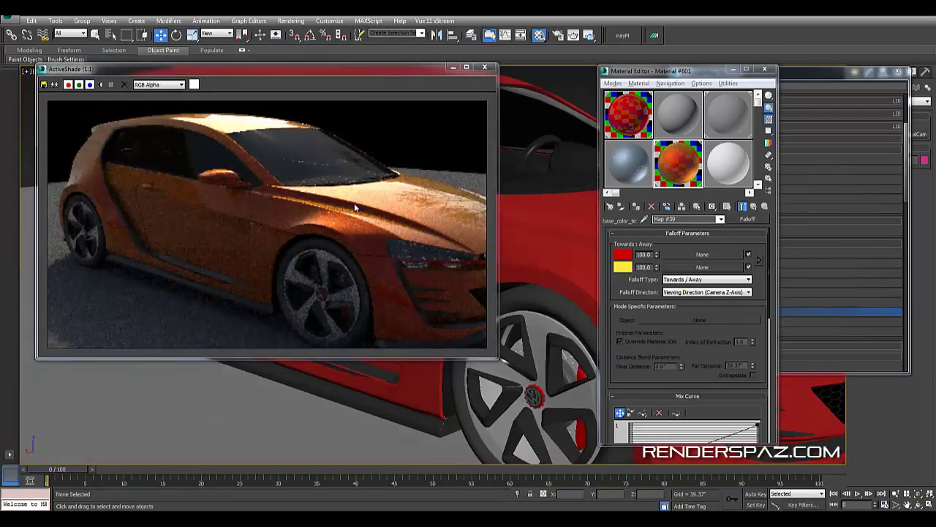
pyautogui.keyDown('alt'); pyautogui.moveTo(508, 419); pyautogui.dragTo(507, 390, button='middle'); pyautogui.keyUp('alt')
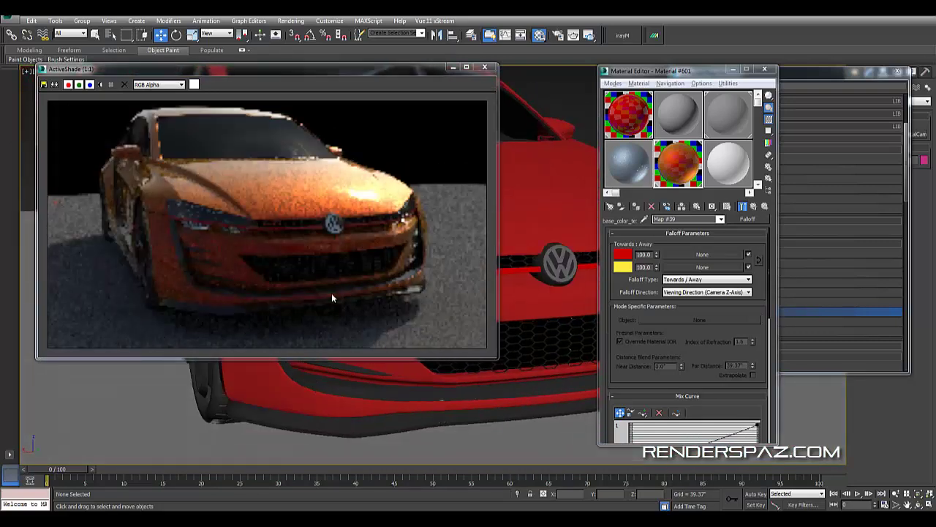
pyautogui.keyDown('alt'); pyautogui.moveTo(446, 385); pyautogui.dragTo(483, 410, button='middle'); pyautogui.keyUp('alt')
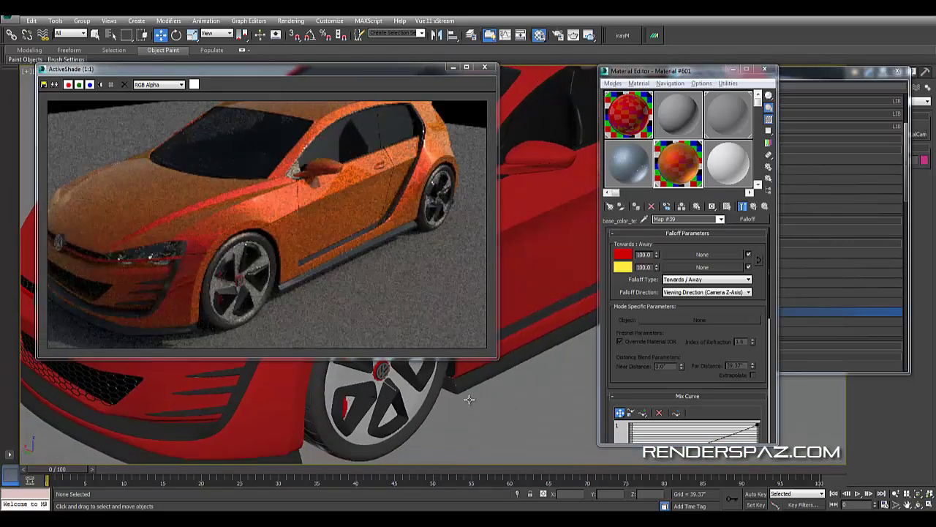
pyautogui.keyDown('alt'); pyautogui.moveTo(519, 407); pyautogui.dragTo(521, 390, button='middle'); pyautogui.keyUp('alt')
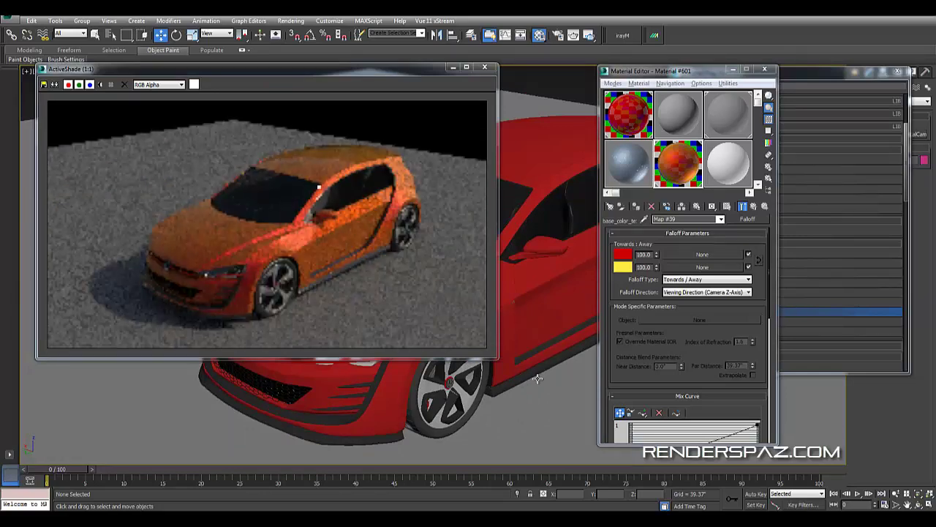
# - Set the Falloff map's type to Fresnel and inspect the paint from behind and from the front three-quarter view
pyautogui.click(705, 279)
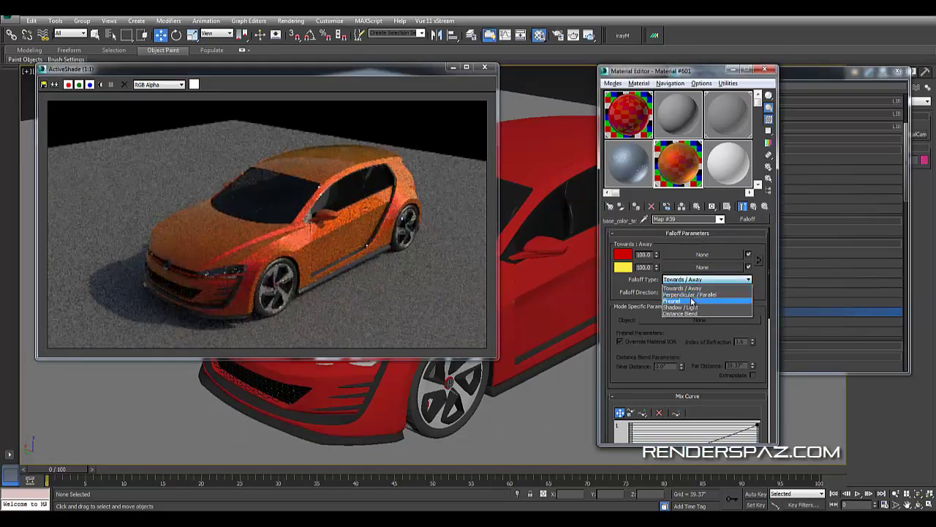
pyautogui.click(688, 302)
pyautogui.keyDown('alt'); pyautogui.moveTo(590, 358); pyautogui.dragTo(512, 399, button='middle'); pyautogui.keyUp('alt')
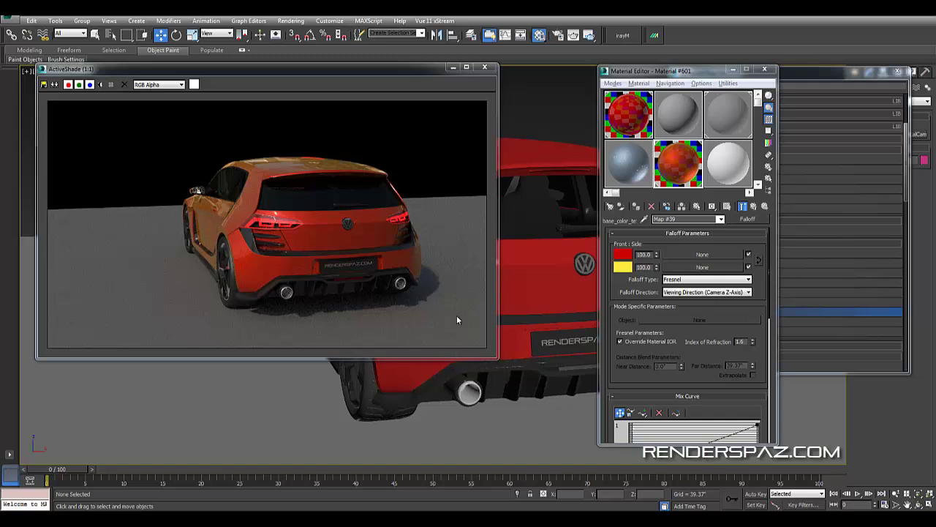
pyautogui.keyDown('alt'); pyautogui.moveTo(515, 358); pyautogui.dragTo(533, 391, button='middle'); pyautogui.keyUp('alt')
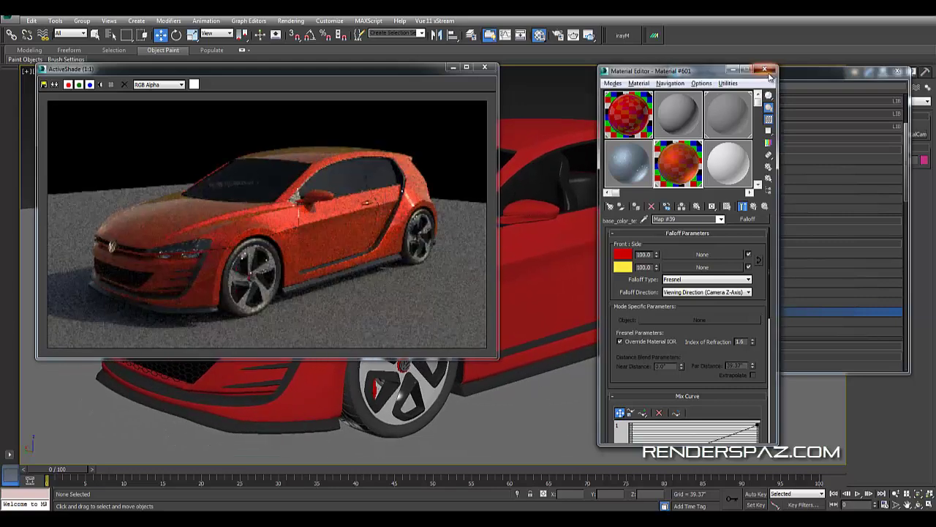
pyautogui.click(765, 69)
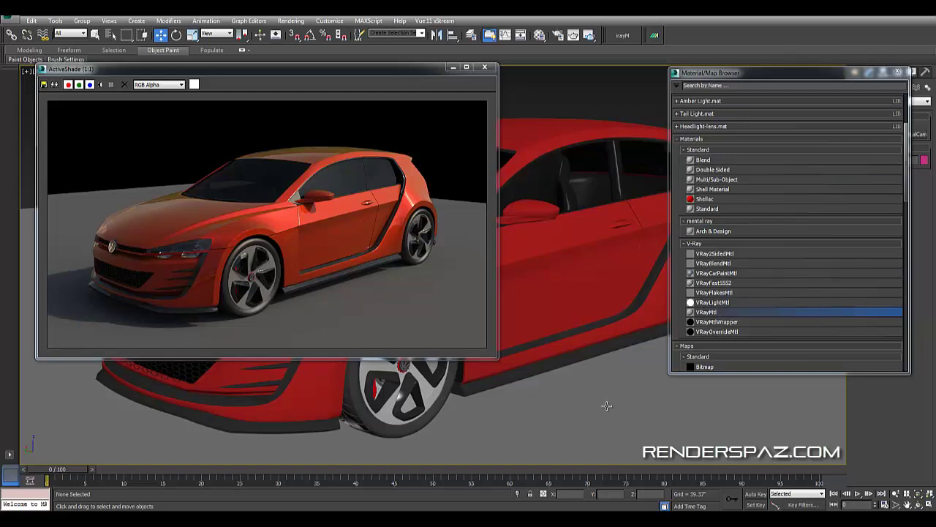
# - Turn the unused white material sample into a VRayBlendMtl
pyautogui.press('m')
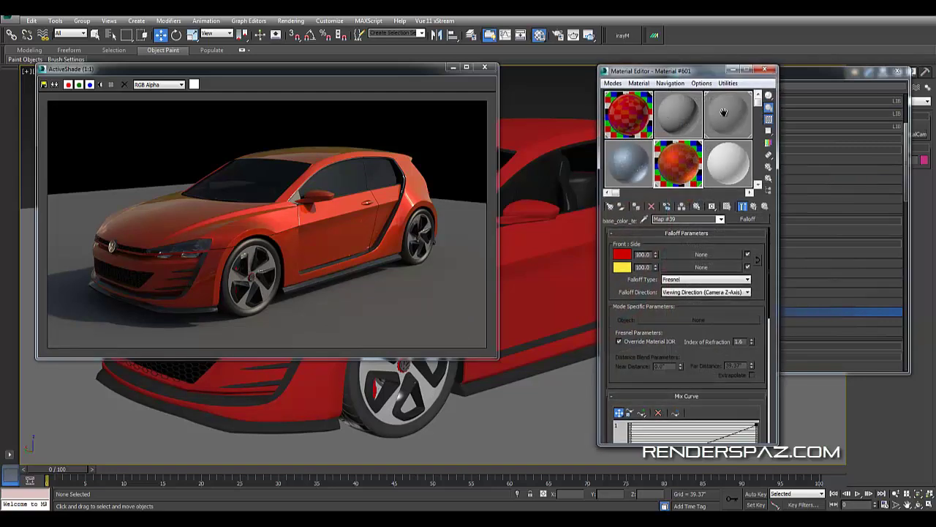
pyautogui.click(723, 112)
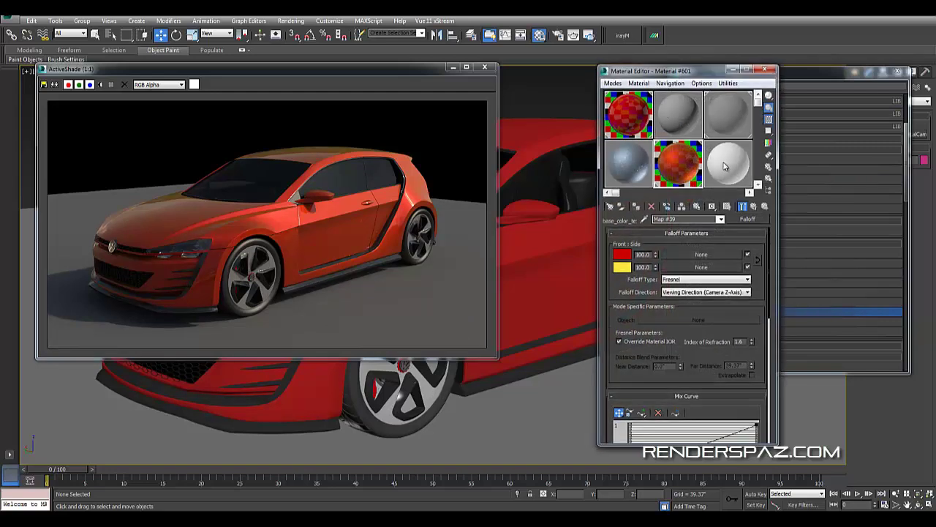
pyautogui.click(610, 207)
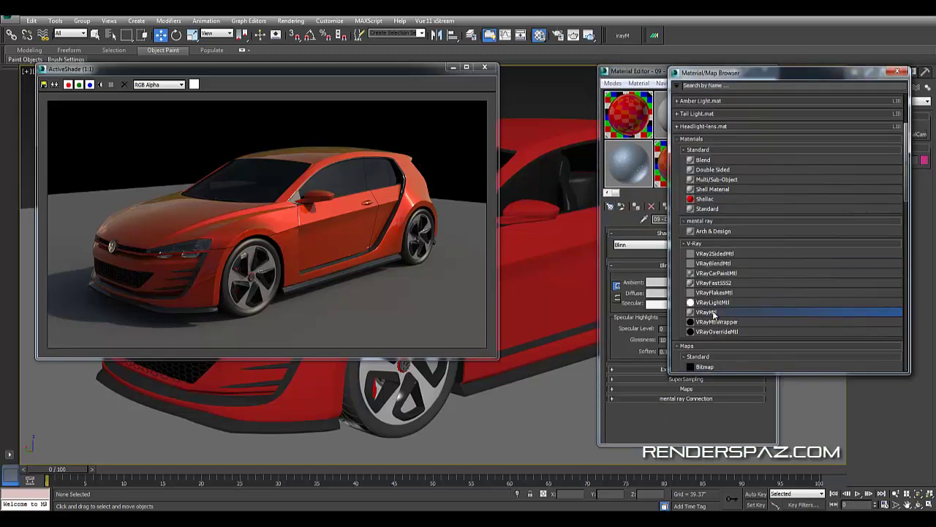
pyautogui.click(716, 273)
pyautogui.scroll(1, 725, 293)
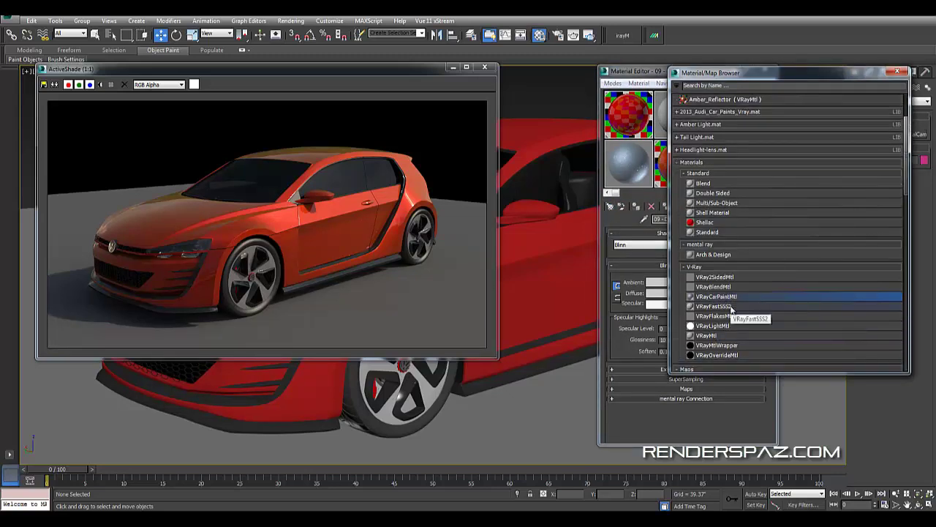
pyautogui.scroll(-2, 731, 310)
pyautogui.click(702, 242)
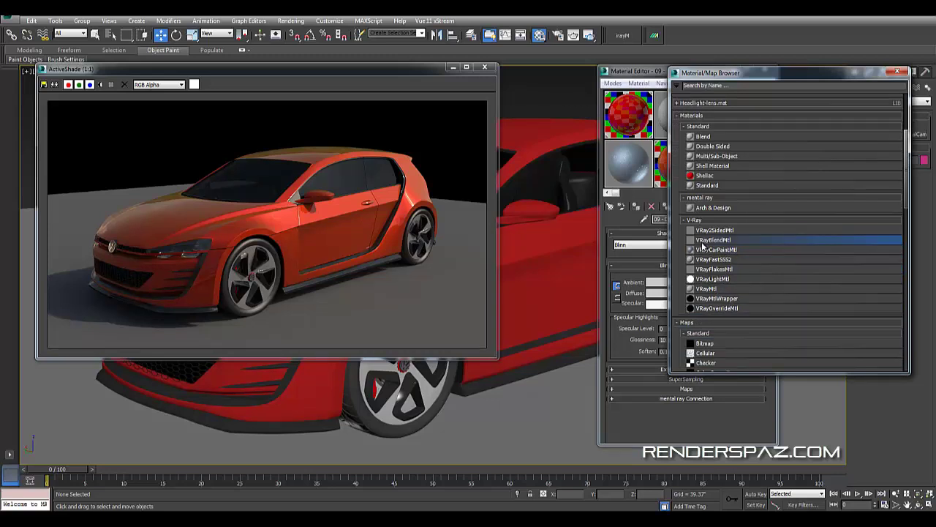
pyautogui.doubleClick(703, 241)
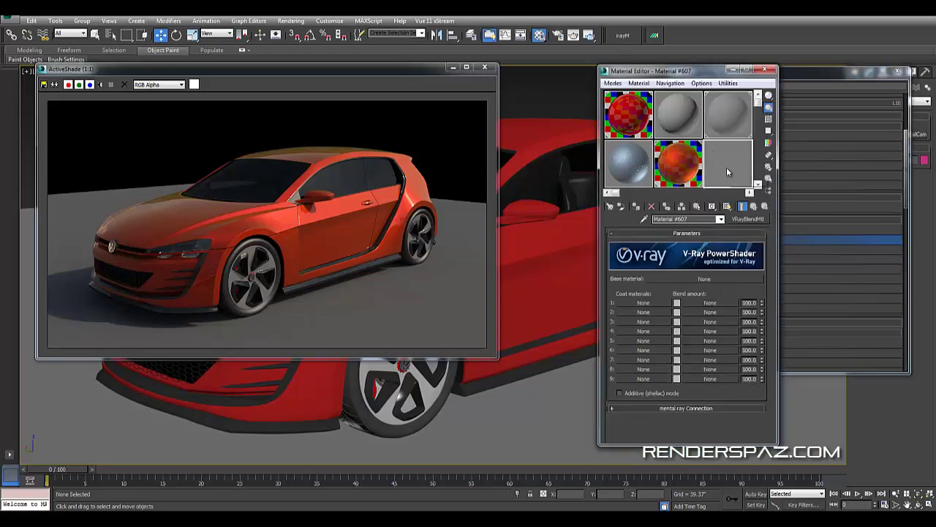
# - Clear the Falloff map from the car paint's base color map slot
pyautogui.click(676, 180)
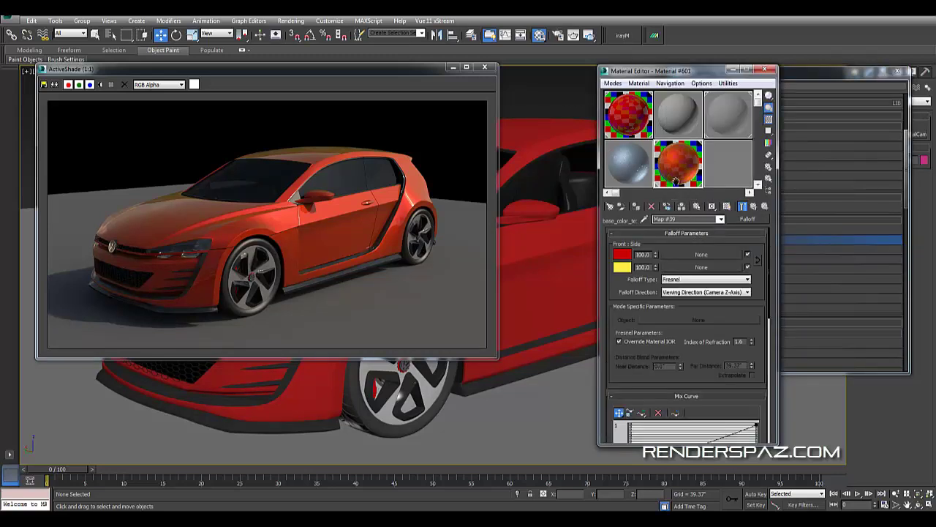
pyautogui.click(737, 170)
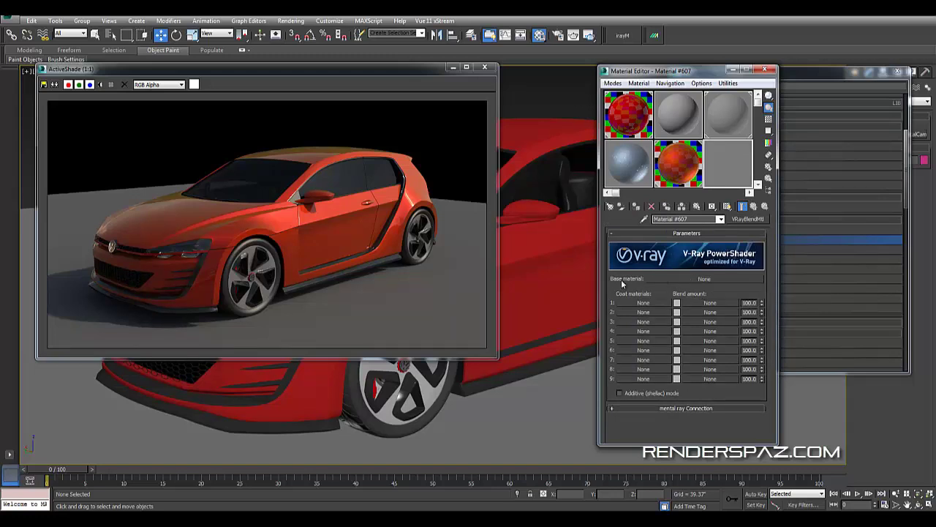
pyautogui.click(677, 186)
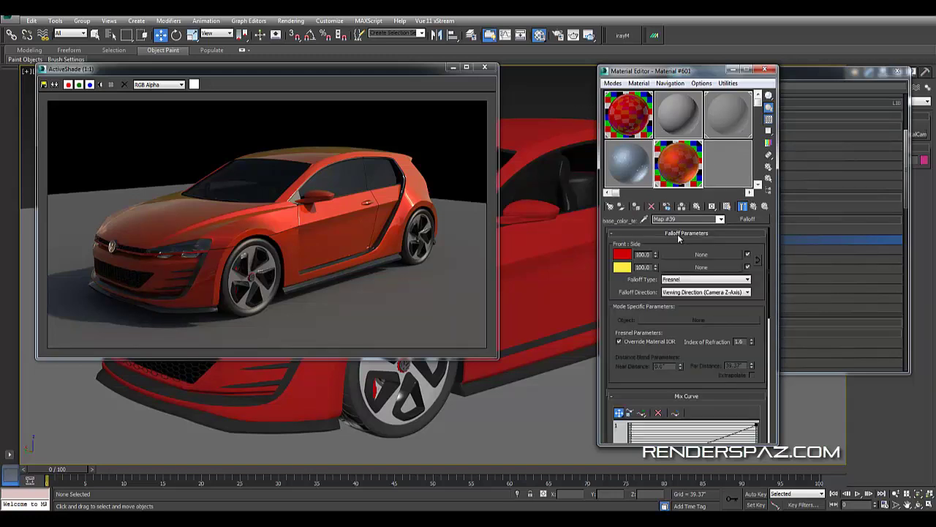
pyautogui.click(754, 206)
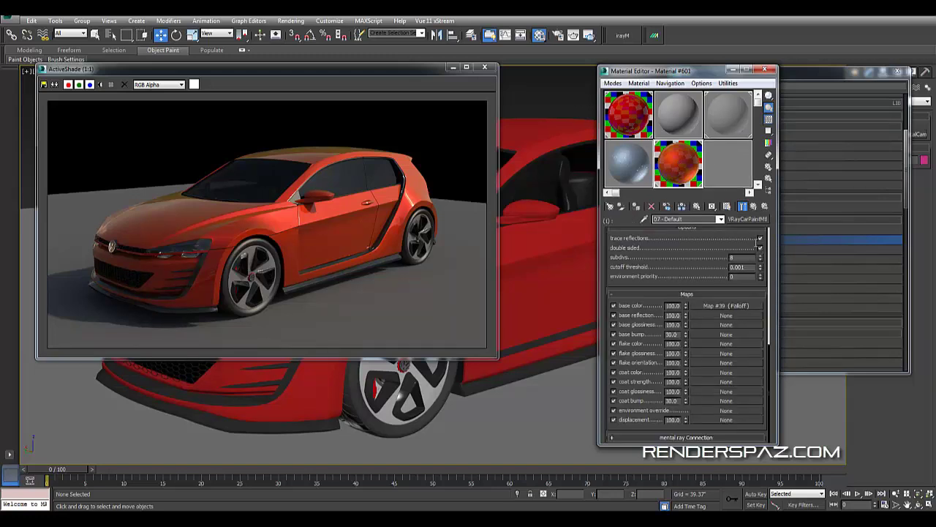
pyautogui.rightClick(728, 308)
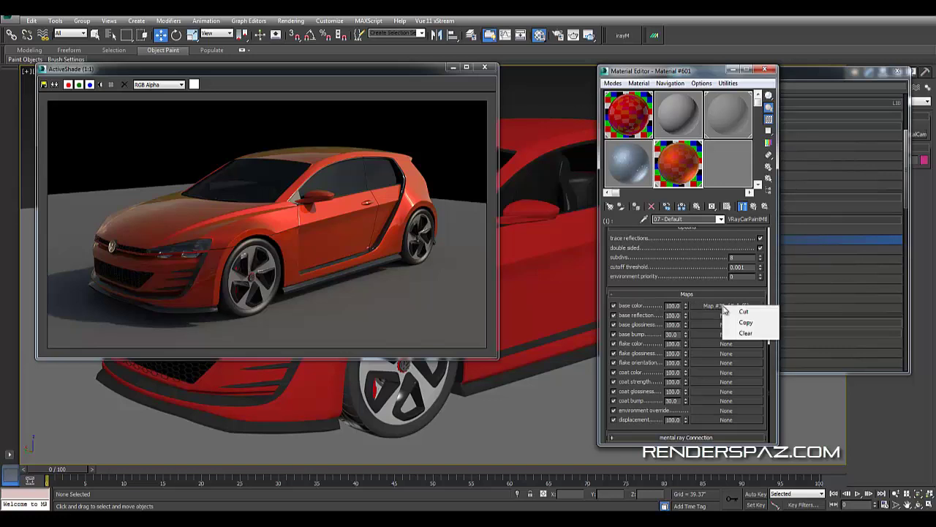
pyautogui.click(742, 334)
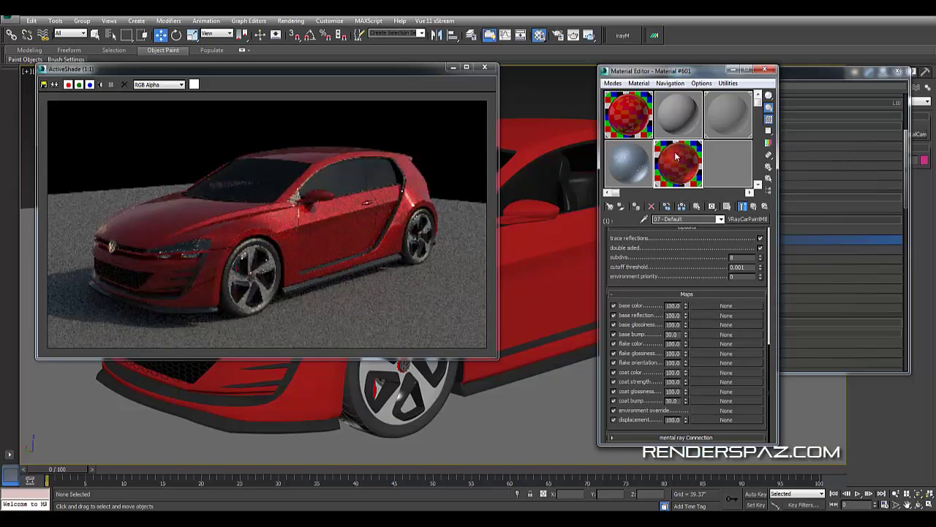
# - Copy the VRayCarPaintMtl sub-material with ID 1 into the VRayBlendMtl's base material slot
pyautogui.click(753, 206)
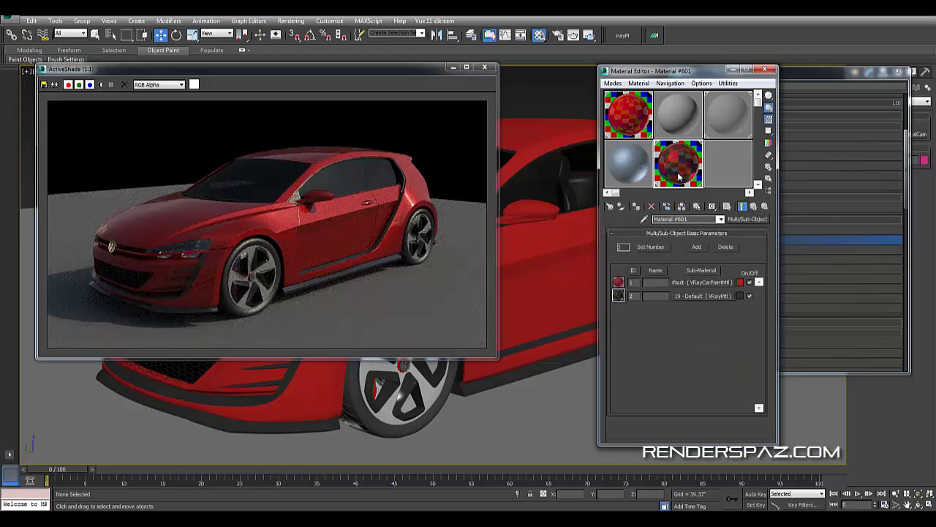
pyautogui.rightClick(702, 282)
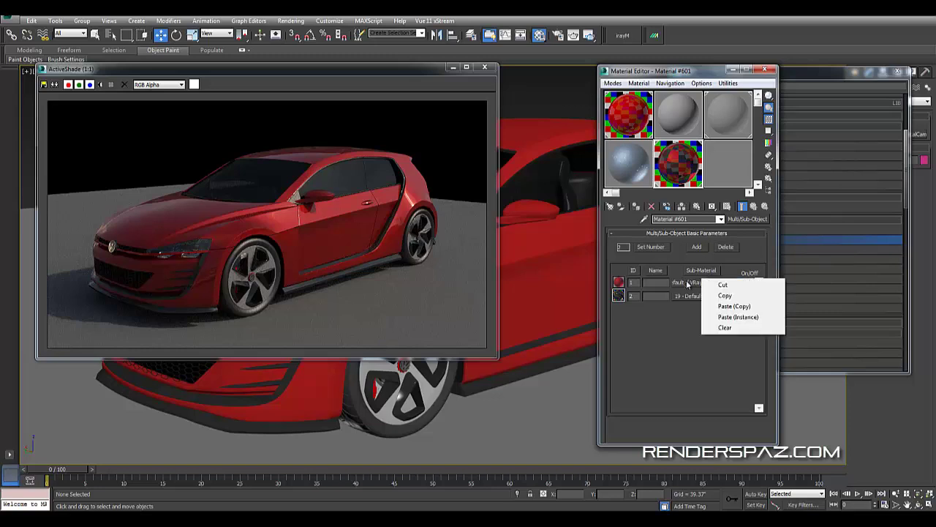
pyautogui.click(699, 294)
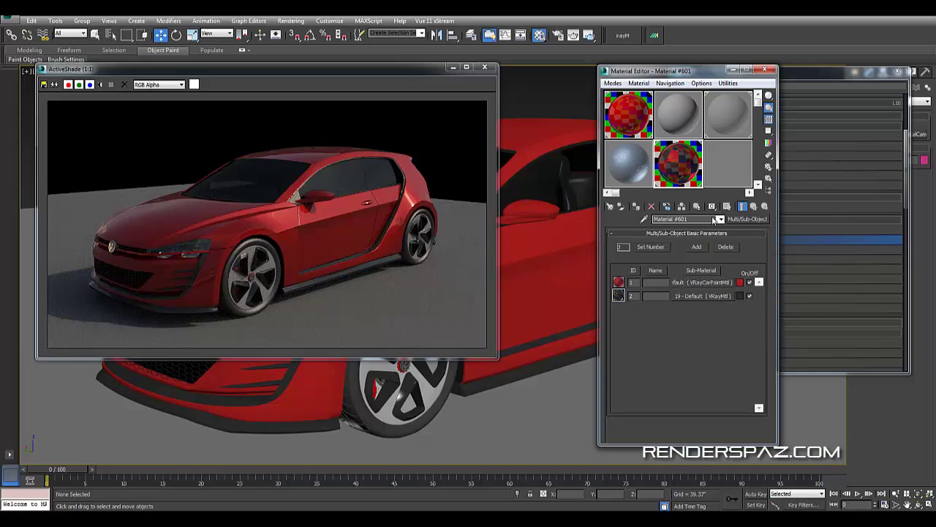
pyautogui.click(755, 206)
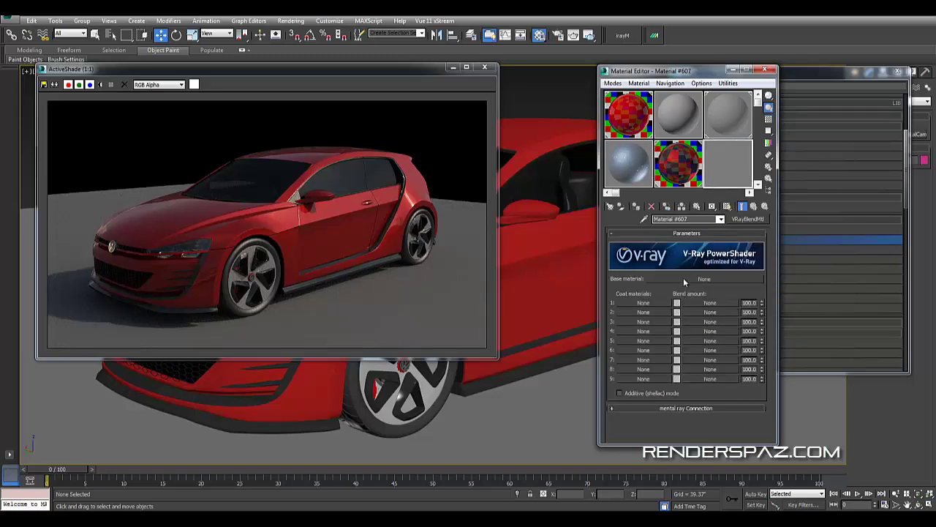
pyautogui.rightClick(685, 279)
pyautogui.click(708, 285)
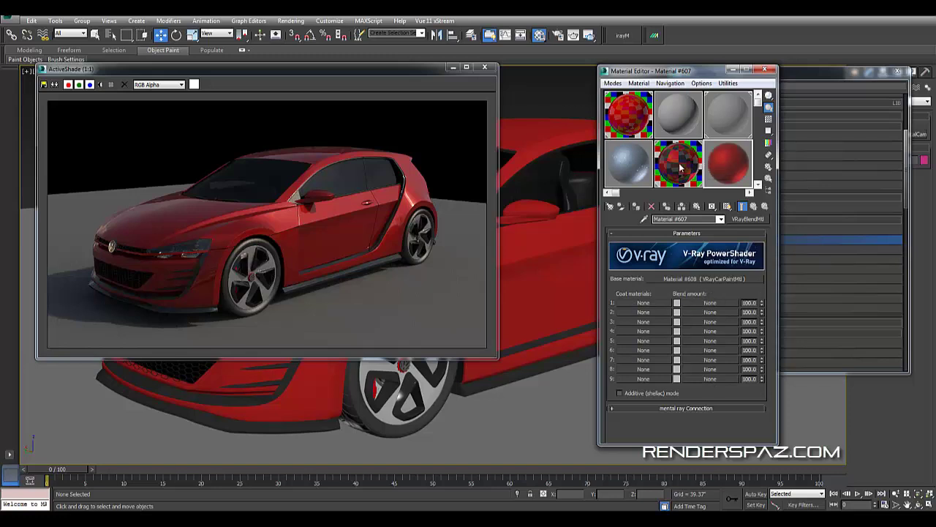
# - Replace the car body's ID 1 sub-material with a copy of the VRayBlendMtl
pyautogui.rightClick(747, 221)
pyautogui.click(769, 242)
pyautogui.click(753, 206)
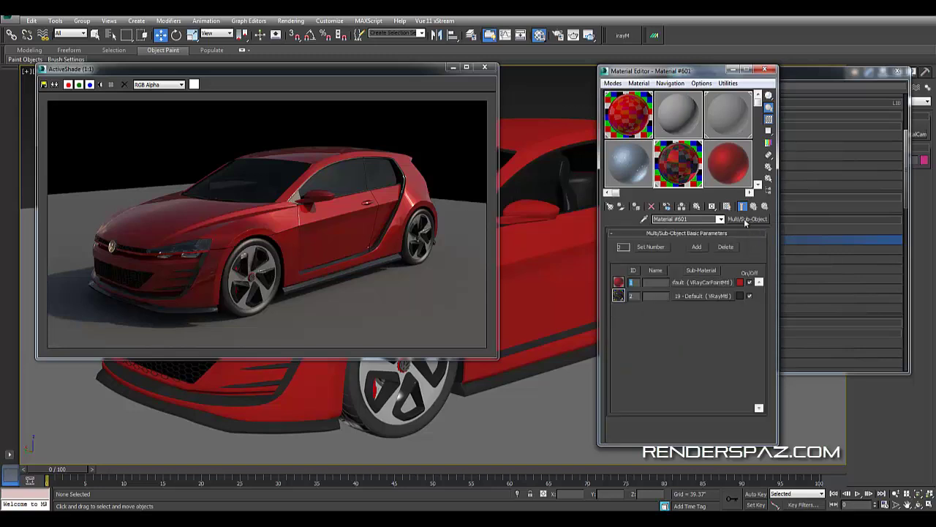
pyautogui.click(704, 282)
pyautogui.rightClick(744, 215)
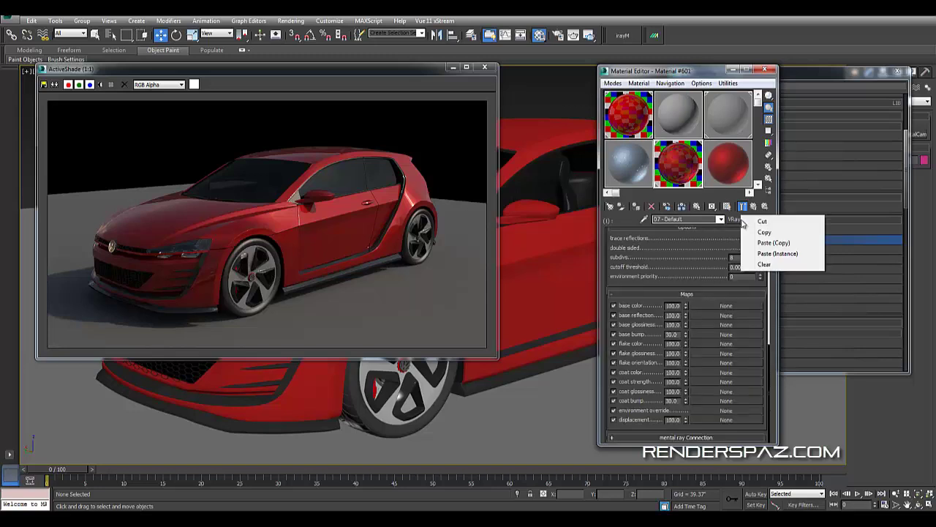
pyautogui.click(769, 244)
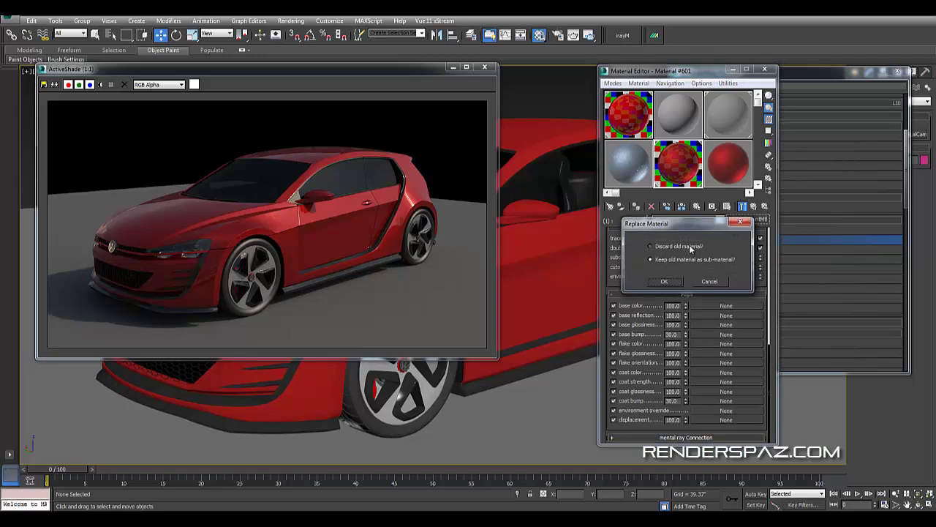
pyautogui.click(664, 281)
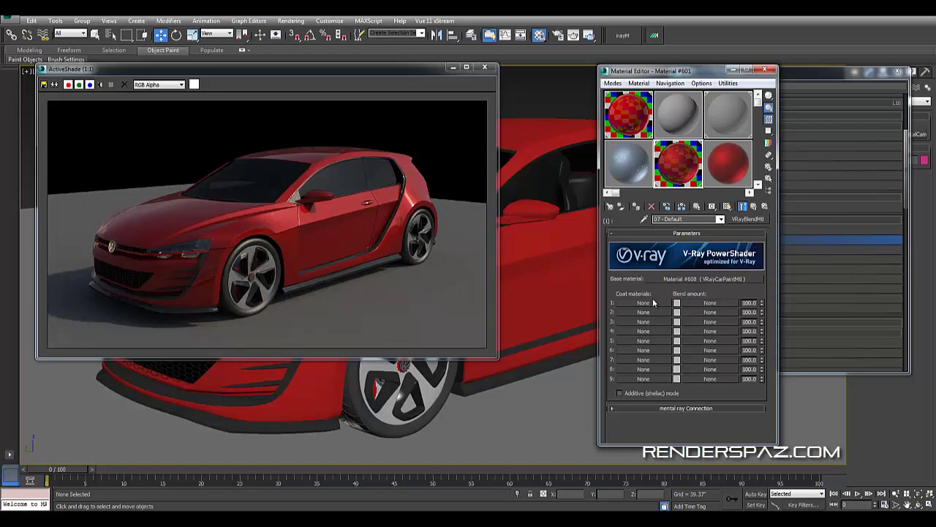
# - Assign a VRayCarPaintMtl to coat material slot 1 of the VRayBlendMtl, keeping the blend amount at 100
pyautogui.click(641, 304)
pyautogui.click(724, 311)
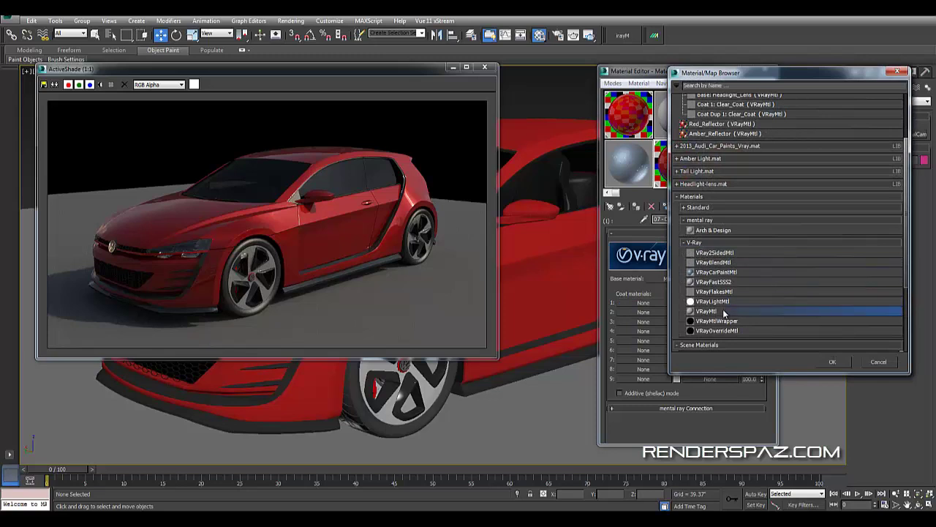
pyautogui.click(724, 272)
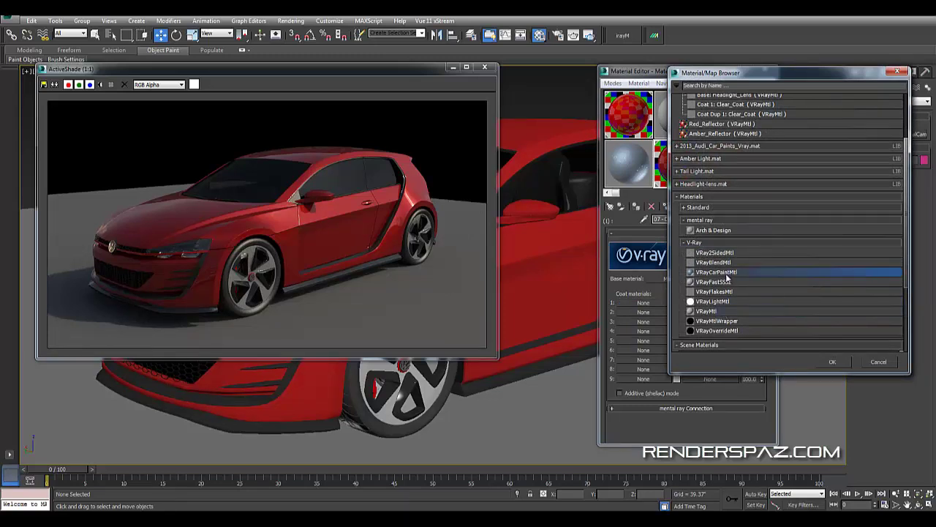
pyautogui.doubleClick(726, 273)
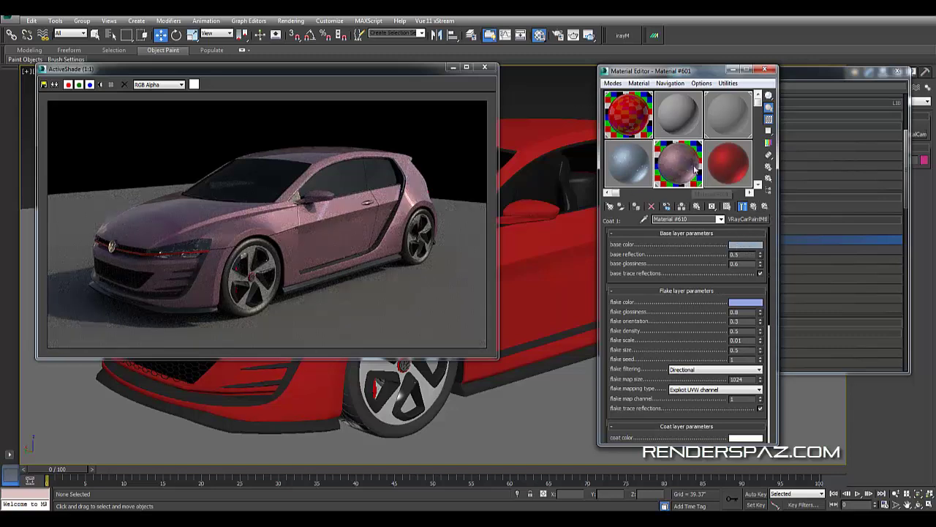
pyautogui.click(754, 206)
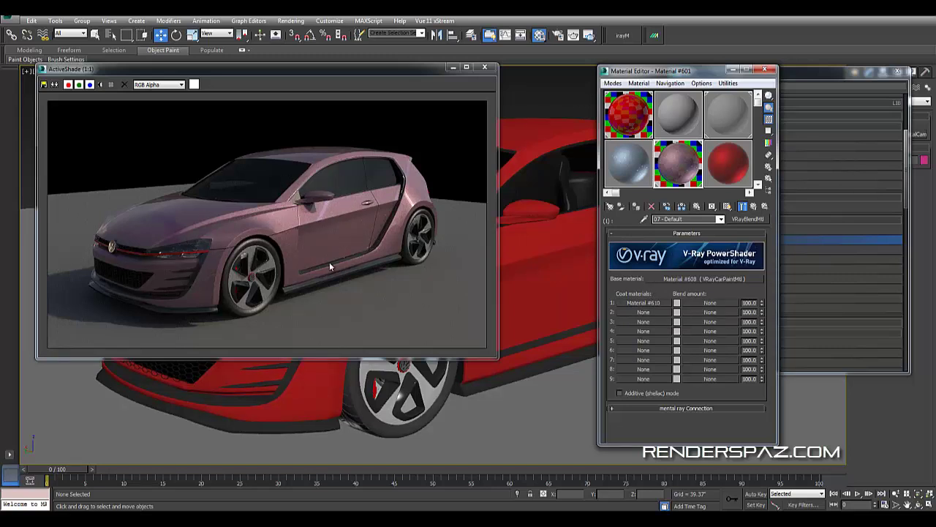
# - Bring the graphic.jpg bitmap sample into view and clear the Material/Map Browser away from the viewport
pyautogui.click(627, 154)
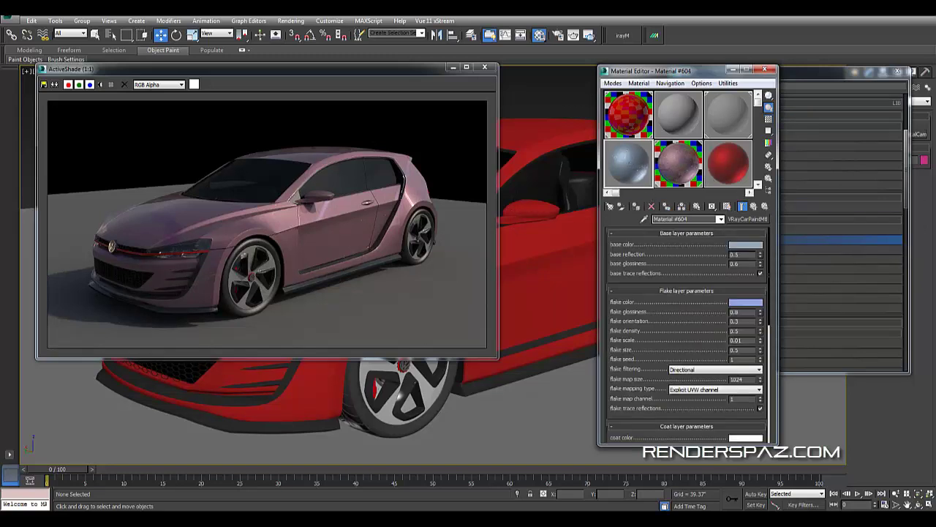
pyautogui.click(841, 340)
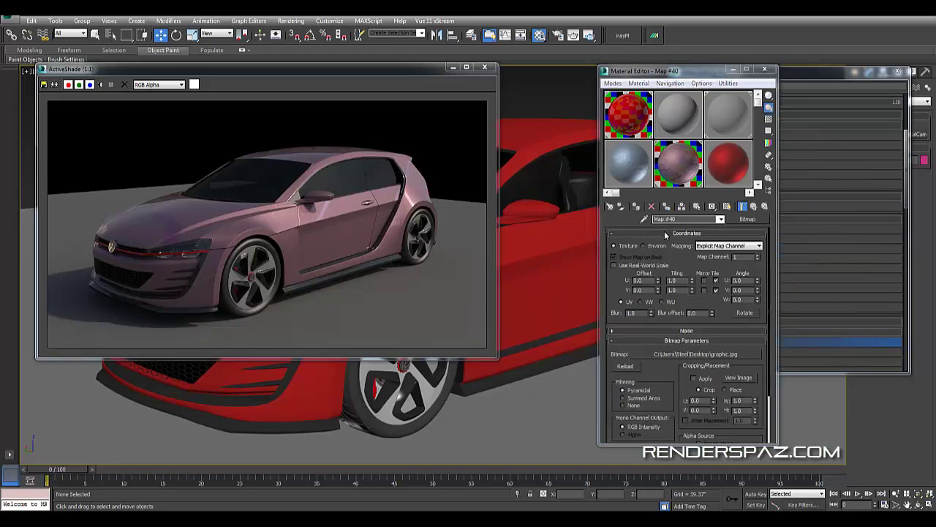
pyautogui.moveTo(620, 192); pyautogui.dragTo(645, 192)
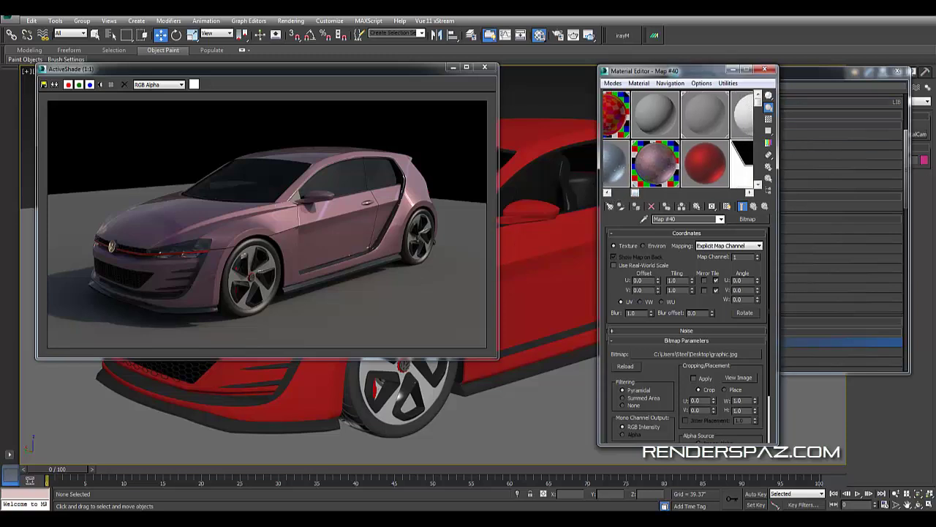
pyautogui.moveTo(636, 193); pyautogui.dragTo(689, 193)
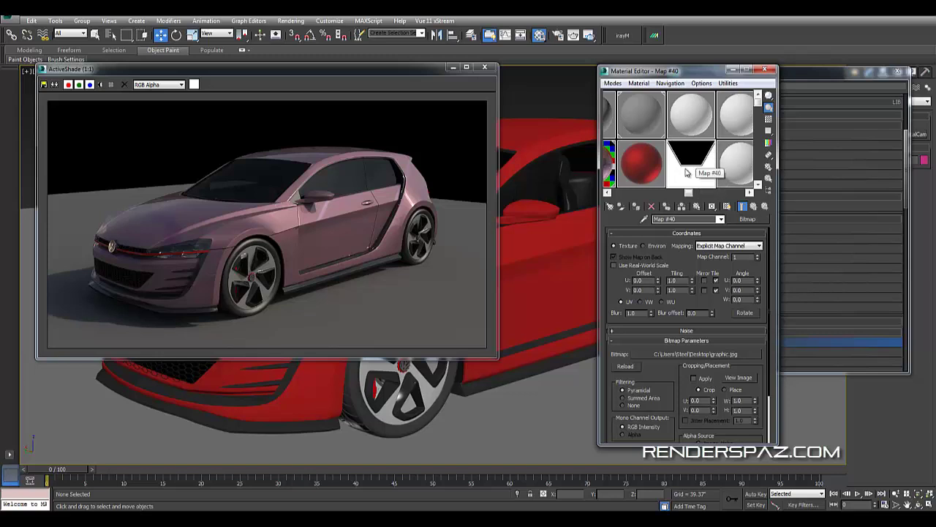
pyautogui.moveTo(702, 73); pyautogui.dragTo(639, 83)
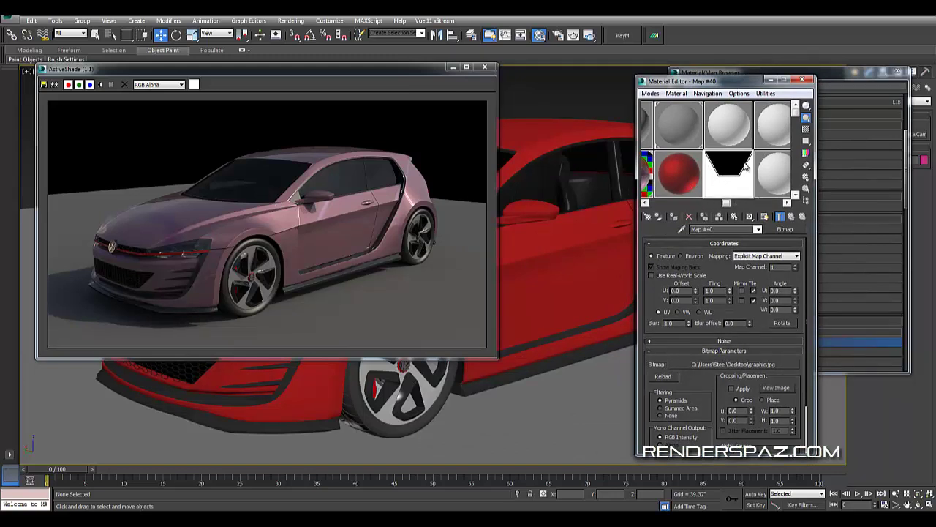
pyautogui.moveTo(720, 83); pyautogui.dragTo(393, 71)
pyautogui.click(899, 71)
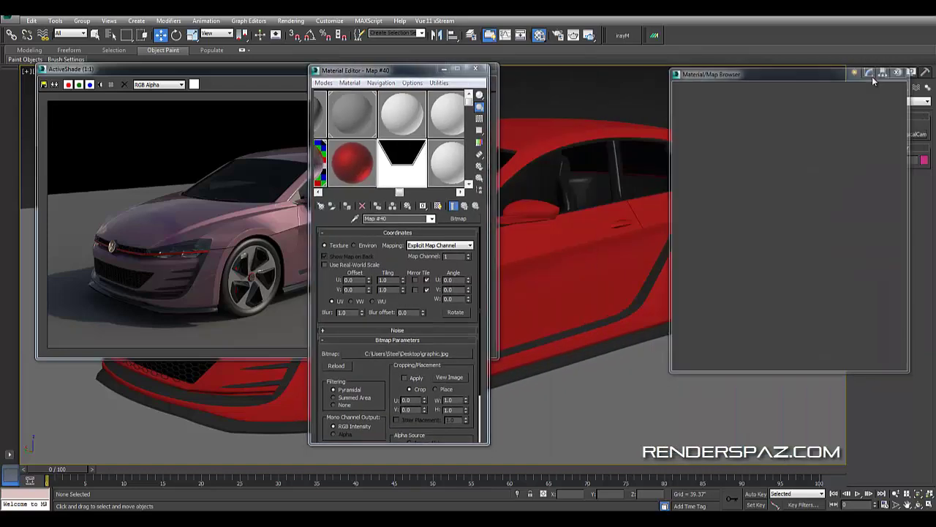
# - Select the car's main body shell, show its wireframe edges over the shading, and examine its UVW Map modifier settings
pyautogui.click(619, 247)
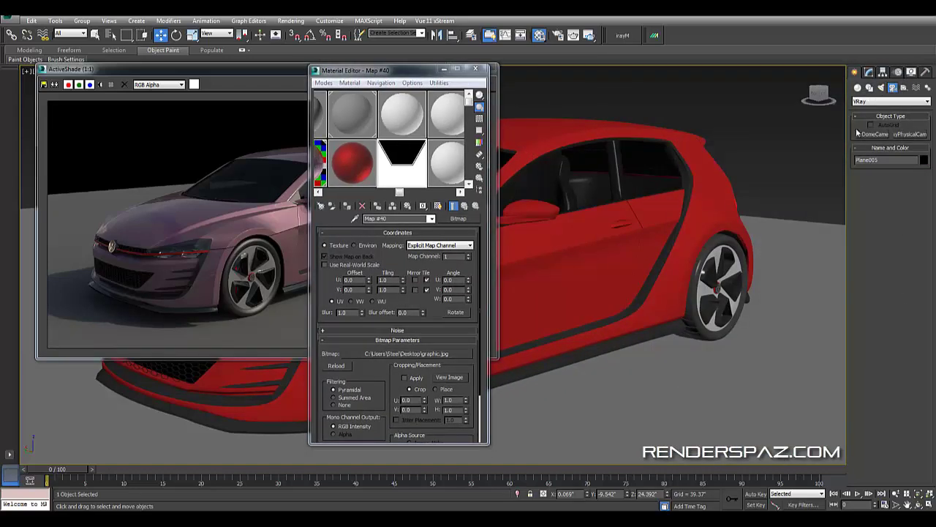
pyautogui.press('F3')
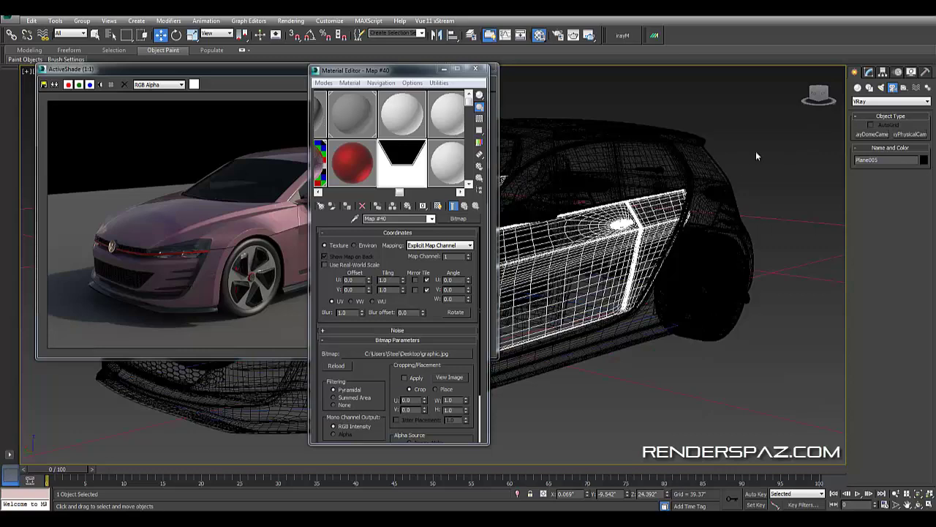
pyautogui.press('F3')
pyautogui.click(554, 134)
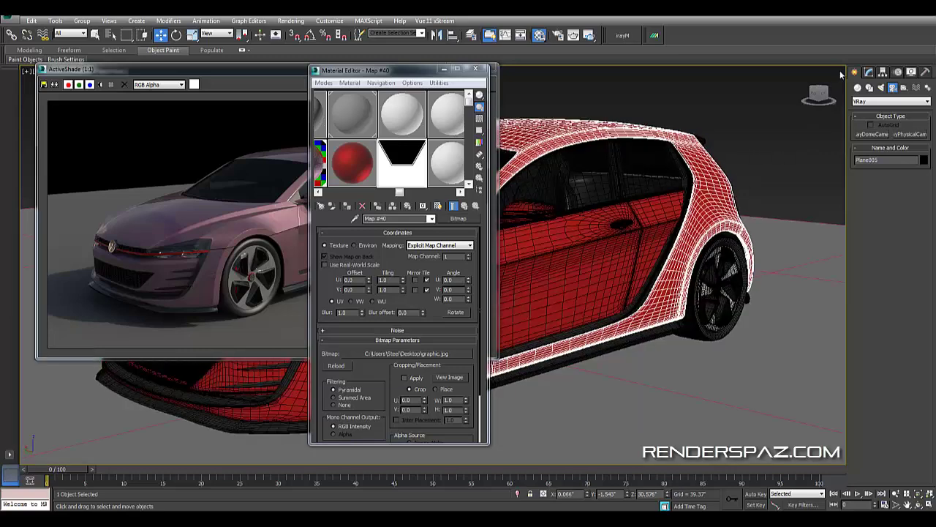
pyautogui.click(868, 73)
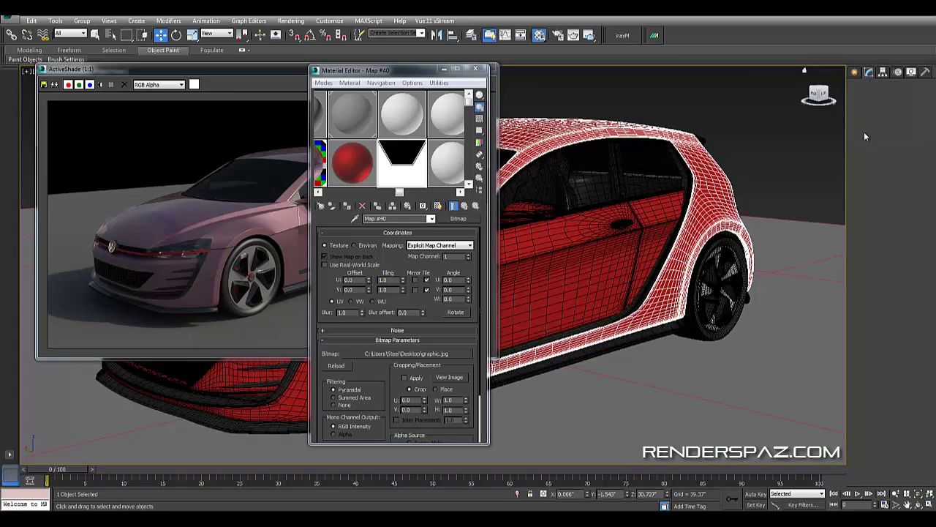
pyautogui.click(869, 111)
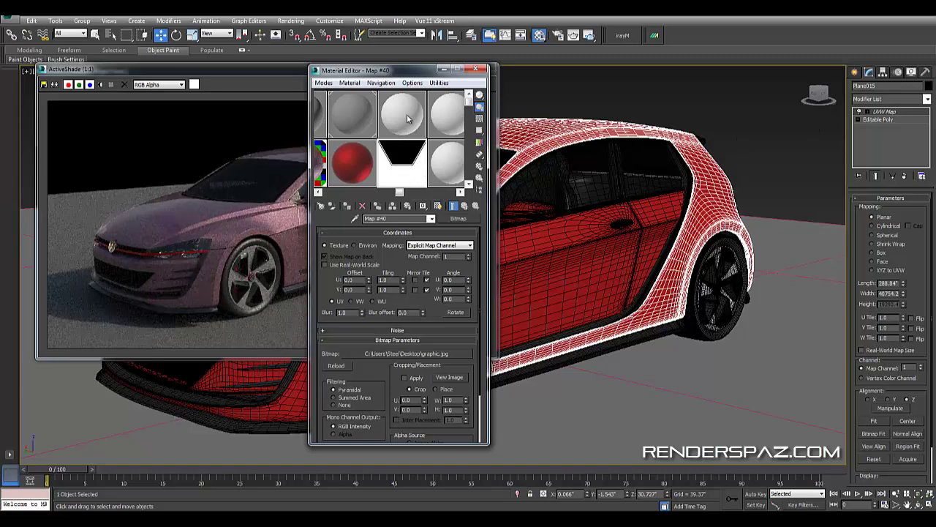
# - Change the white 04 - Default sample from a Standard material to a VRayMtl
pyautogui.click(463, 206)
pyautogui.click(458, 219)
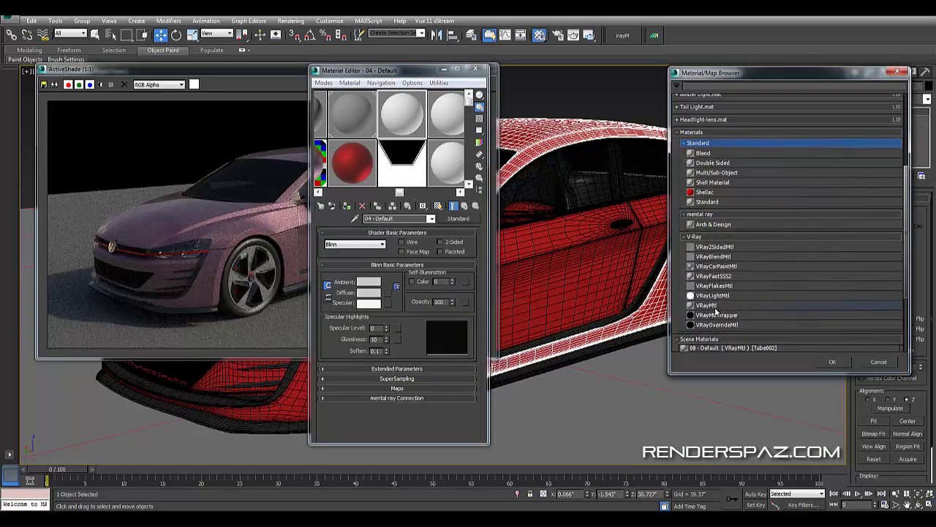
pyautogui.doubleClick(707, 305)
# - Copy the graphic.jpg bitmap map into the diffuse map slot of the 04 - Default VRayMtl
pyautogui.click(413, 179)
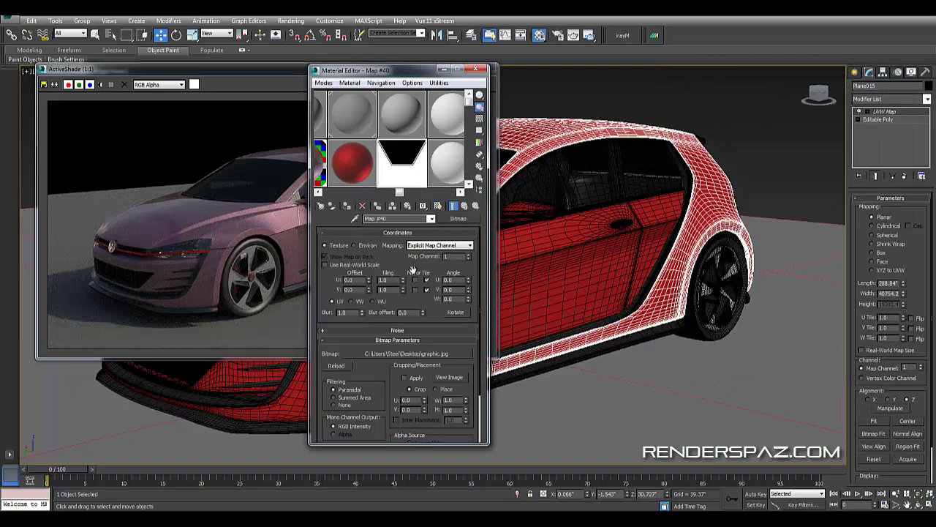
pyautogui.rightClick(430, 359)
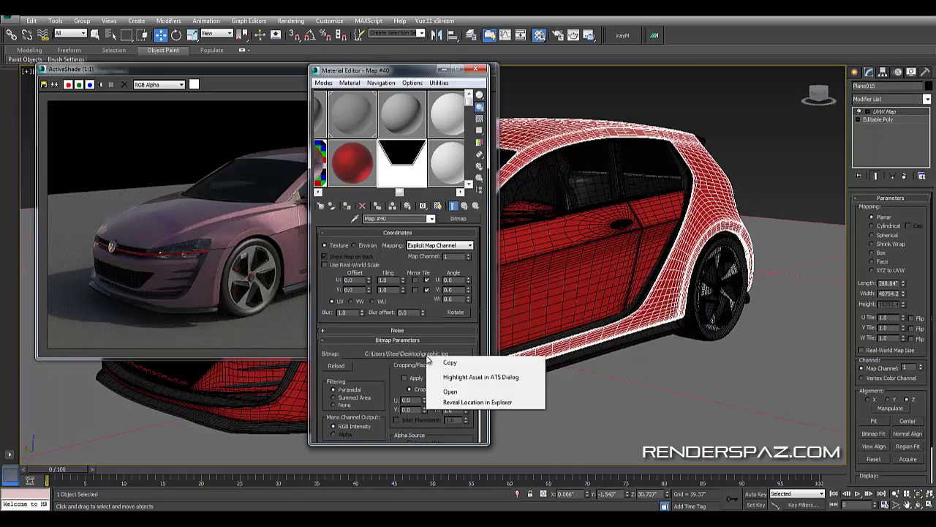
pyautogui.click(451, 363)
pyautogui.click(406, 111)
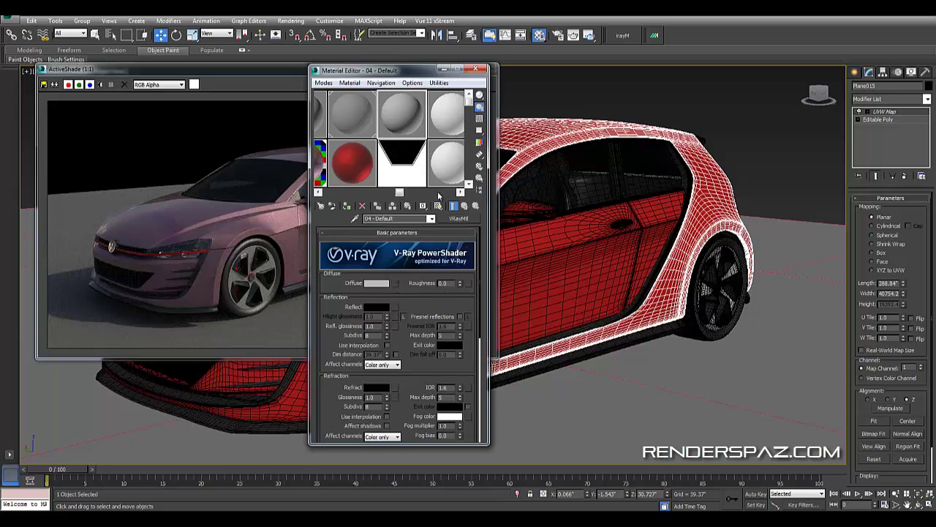
pyautogui.click(405, 164)
pyautogui.rightClick(447, 214)
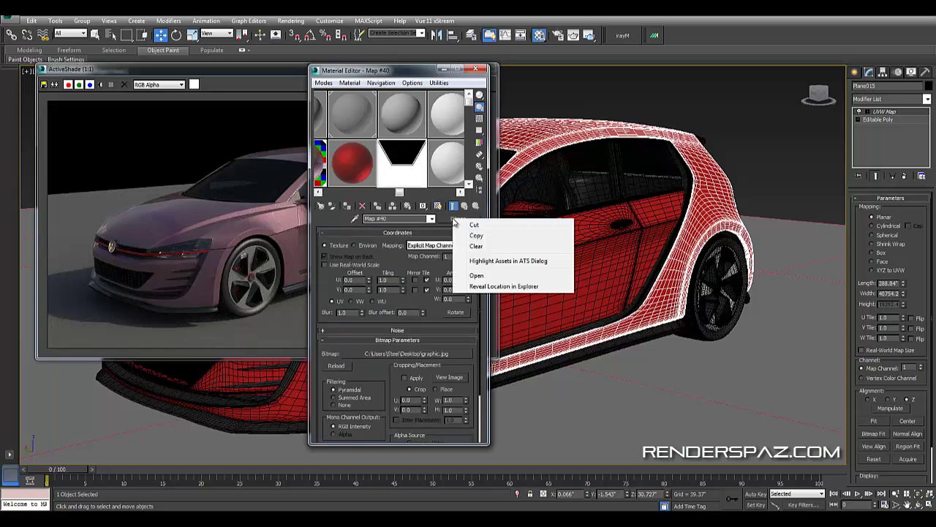
pyautogui.click(479, 232)
pyautogui.click(402, 117)
pyautogui.rightClick(393, 290)
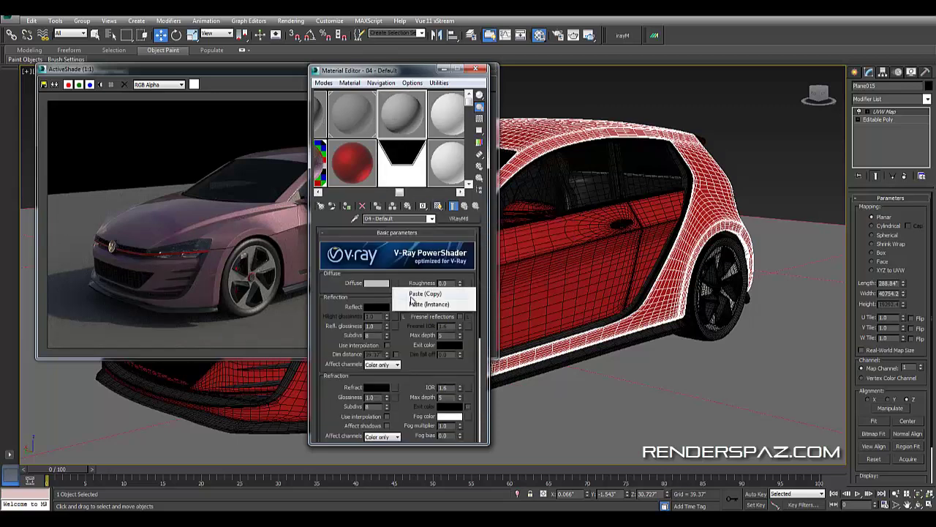
pyautogui.click(414, 295)
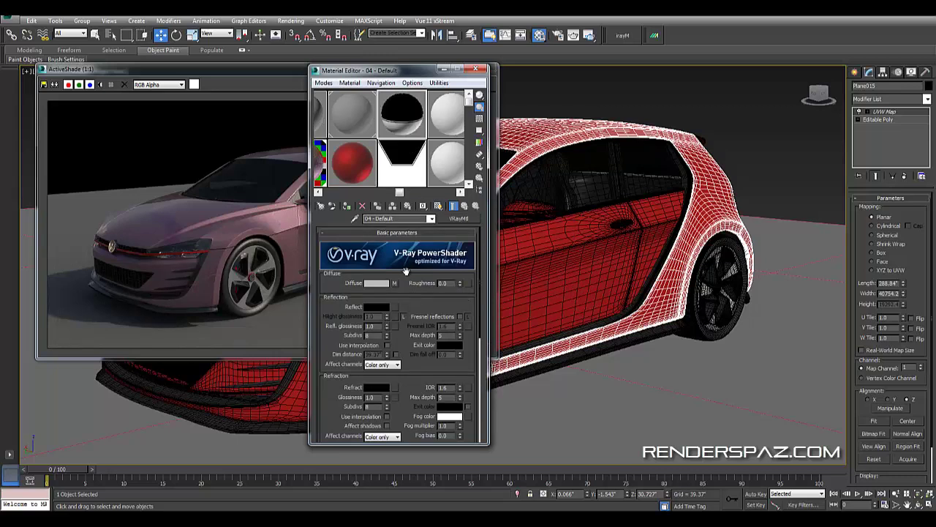
# - Replace the VRayBlendMtl in the car body's ID 1 sub-material with the 04 - Default VRayMtl and clear the view of the side graphic
pyautogui.rightClick(476, 231)
pyautogui.click(349, 194)
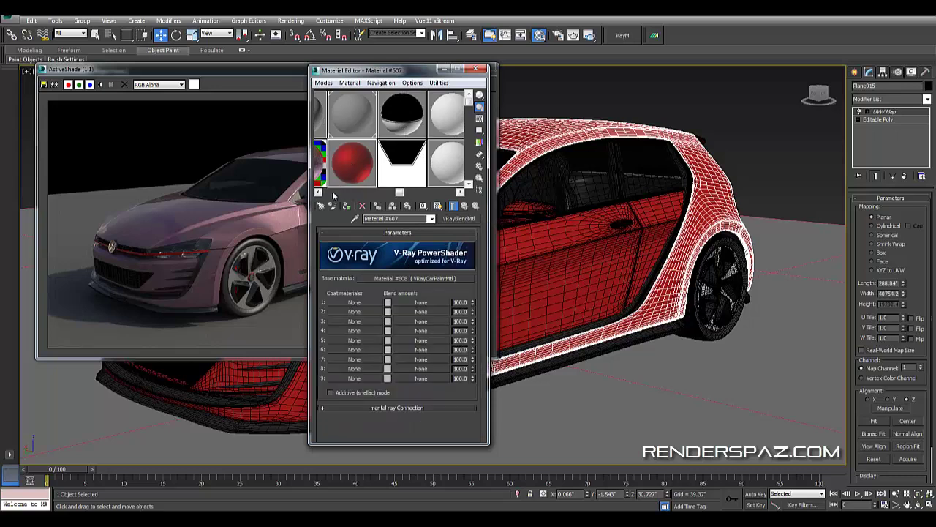
pyautogui.click(334, 193)
pyautogui.click(351, 161)
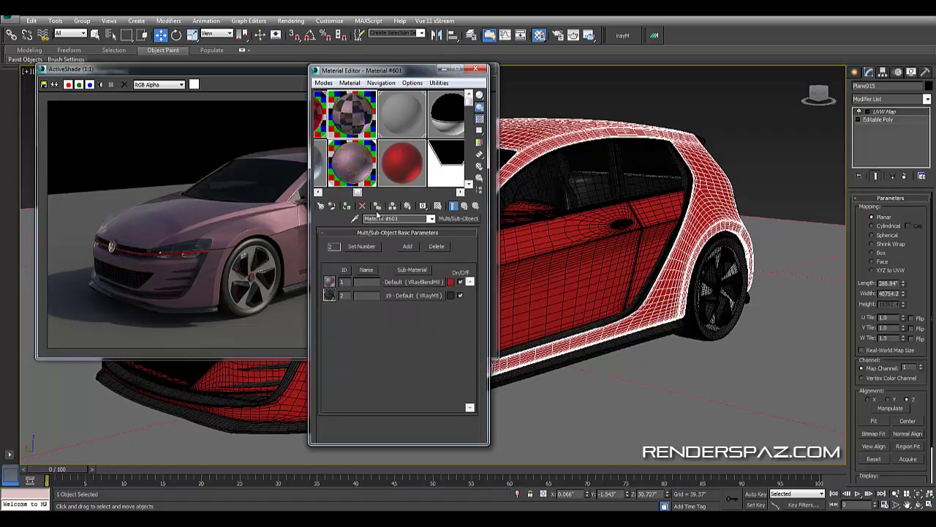
pyautogui.click(447, 117)
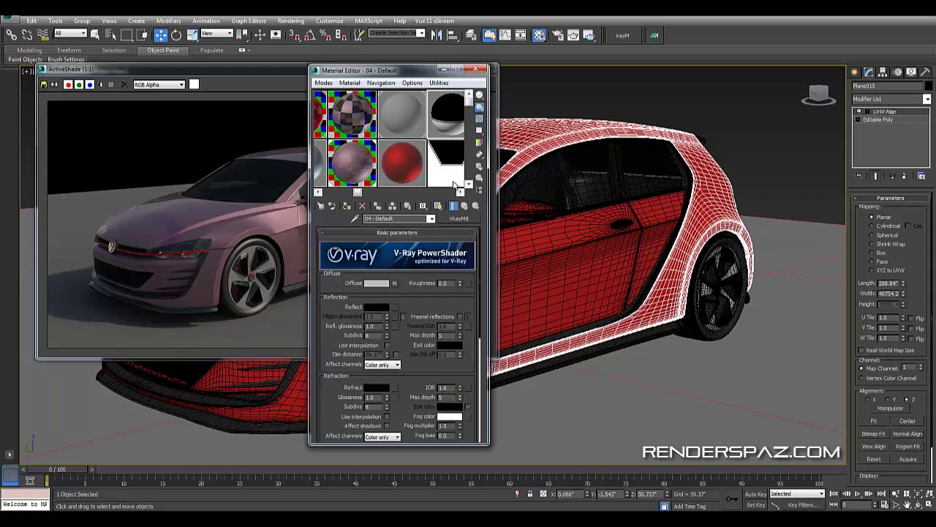
pyautogui.rightClick(460, 217)
pyautogui.click(469, 232)
pyautogui.click(343, 171)
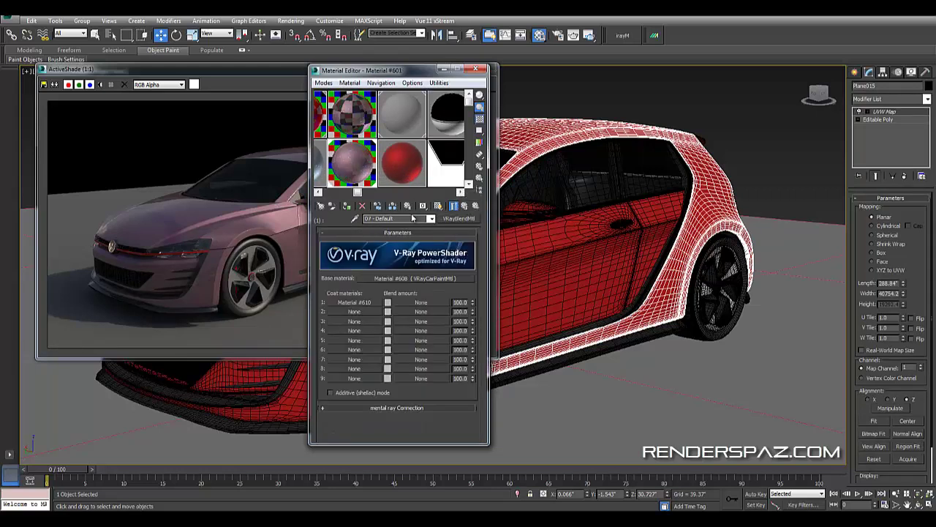
pyautogui.rightClick(452, 218)
pyautogui.click(486, 254)
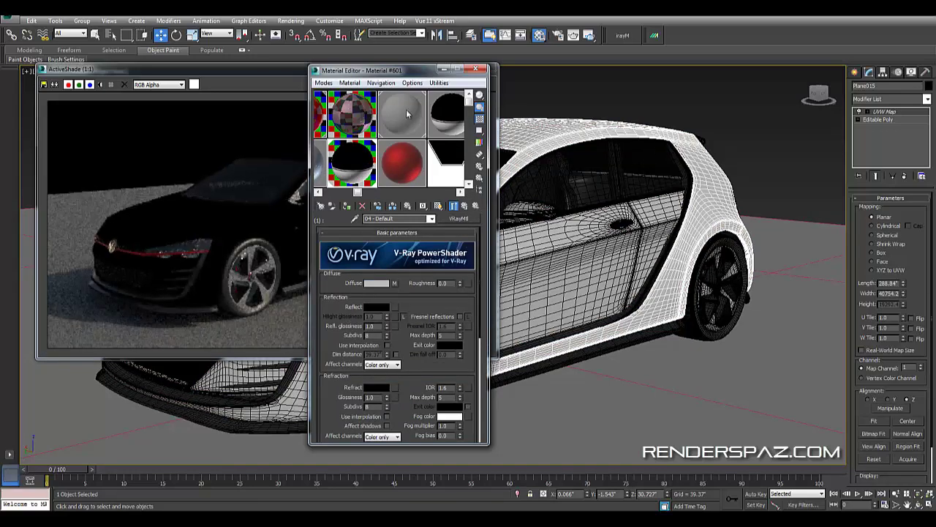
pyautogui.moveTo(396, 77); pyautogui.dragTo(225, 116)
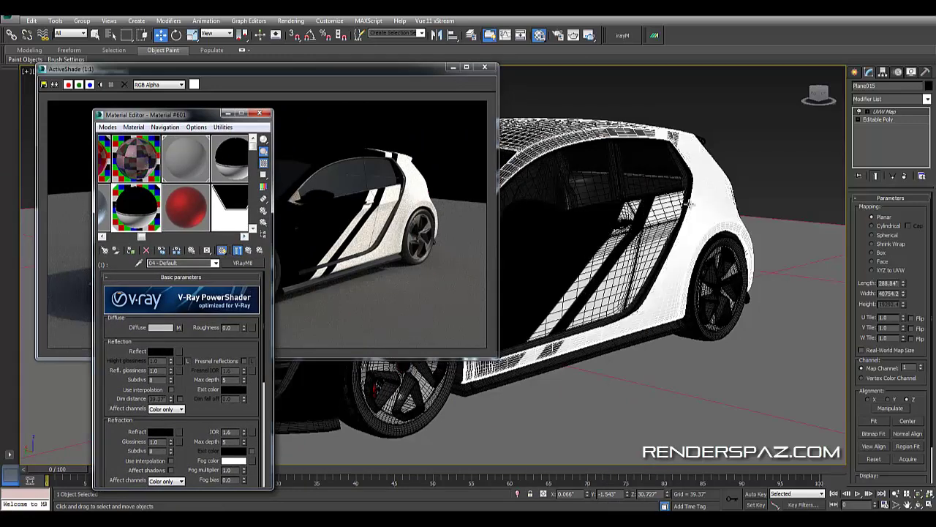
pyautogui.click(744, 151)
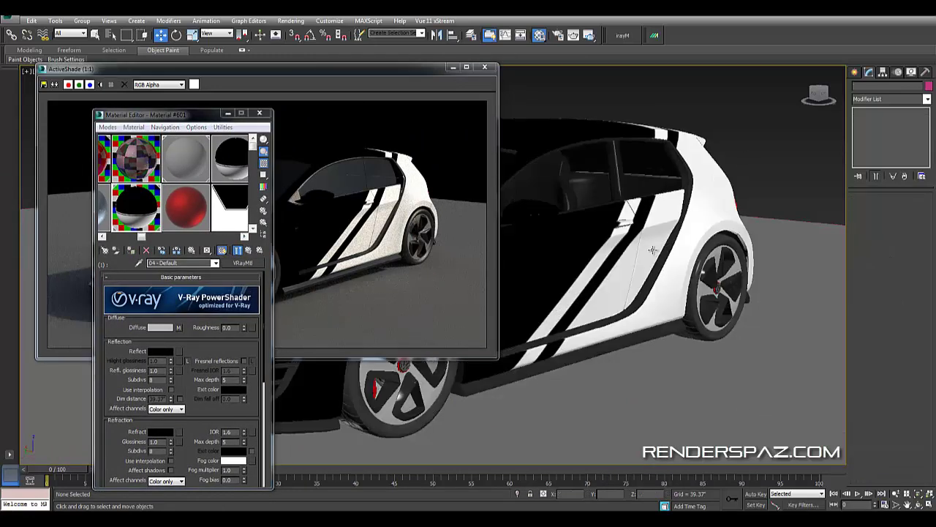
# - Select the doors' UVW Map gizmo and rotate it to tilt the stripe graphic along the side of the car
pyautogui.click(653, 224)
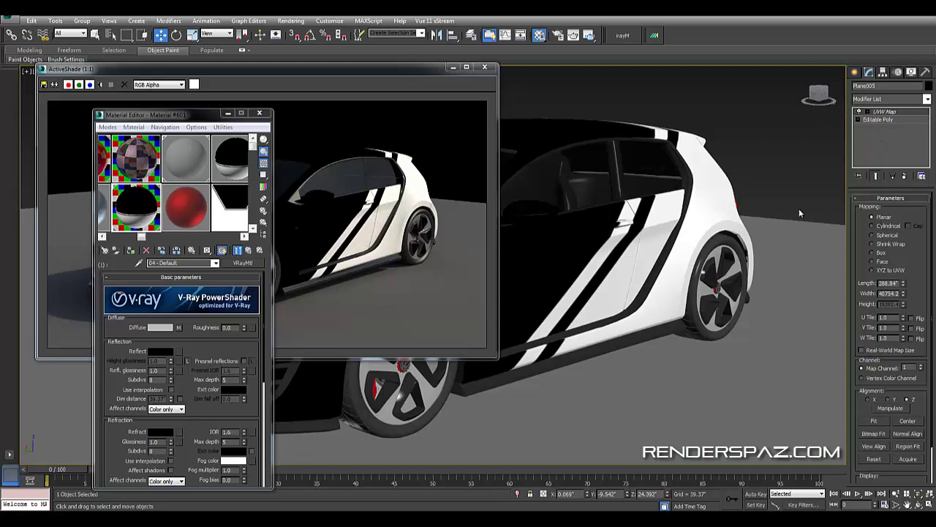
pyautogui.click(869, 119)
pyautogui.scroll(-5, 702, 162)
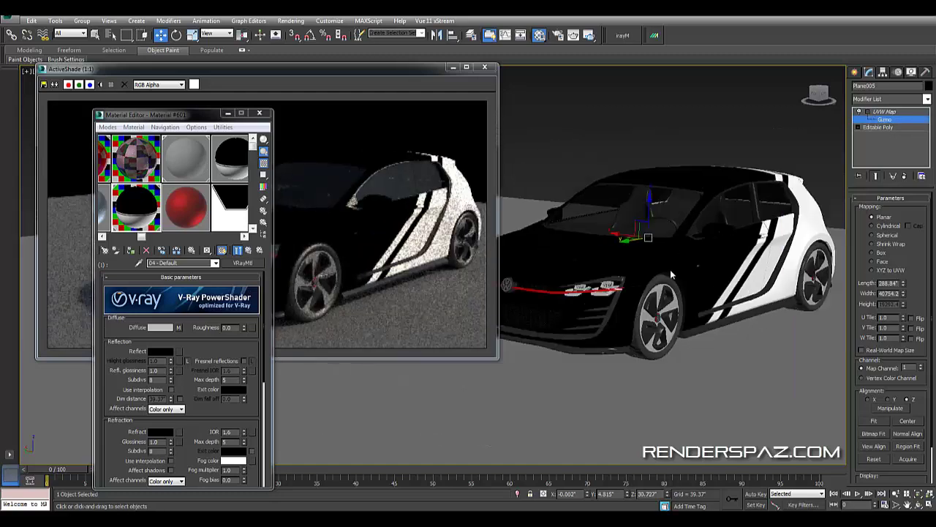
pyautogui.press('F4')
pyautogui.keyDown('alt'); pyautogui.moveTo(658, 256); pyautogui.dragTo(622, 289, button='middle'); pyautogui.keyUp('alt')
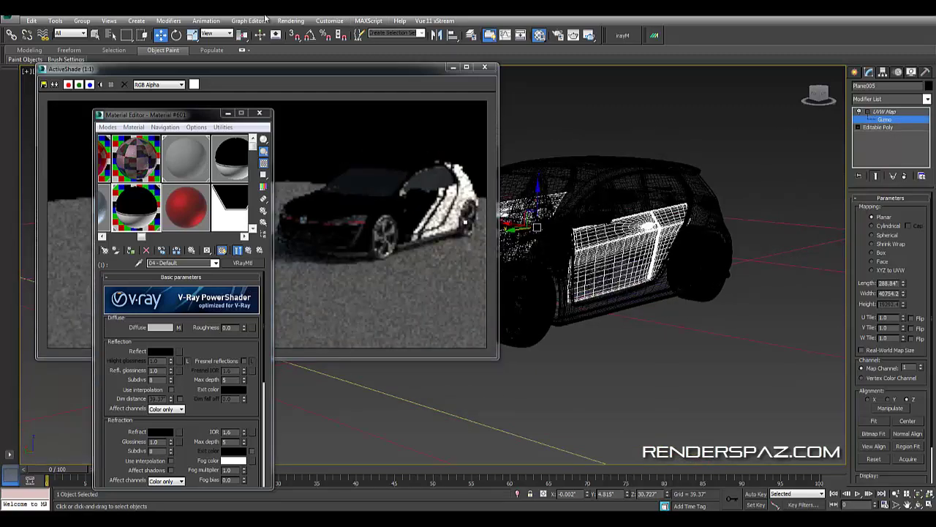
pyautogui.press('e')
pyautogui.press('F3')
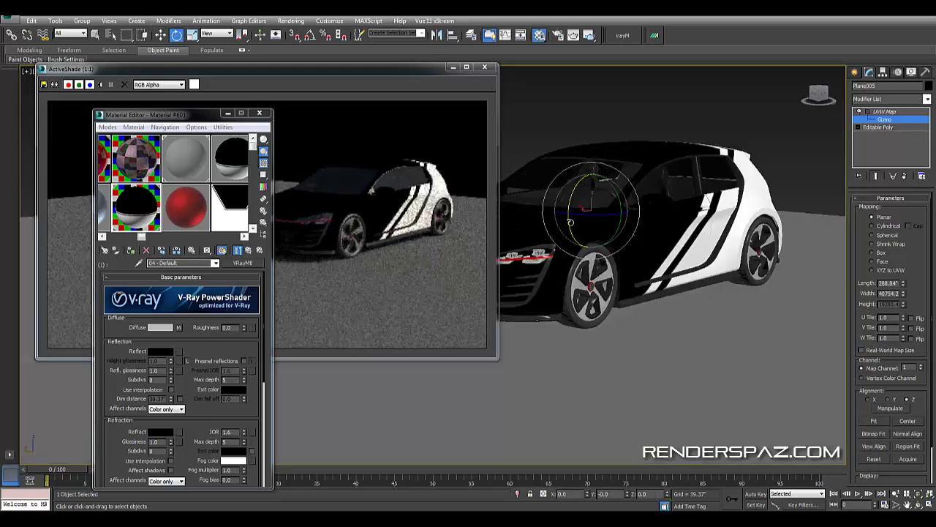
pyautogui.moveTo(572, 225)
pyautogui.mouseDown()
pyautogui.moveTo(570, 208)
pyautogui.moveTo(569, 233)
pyautogui.mouseUp()
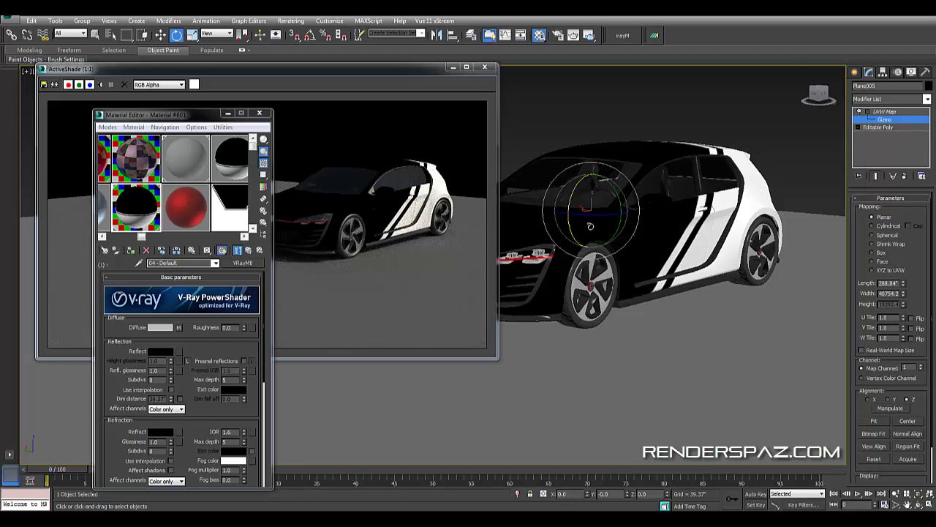
pyautogui.moveTo(574, 235); pyautogui.dragTo(573, 191)
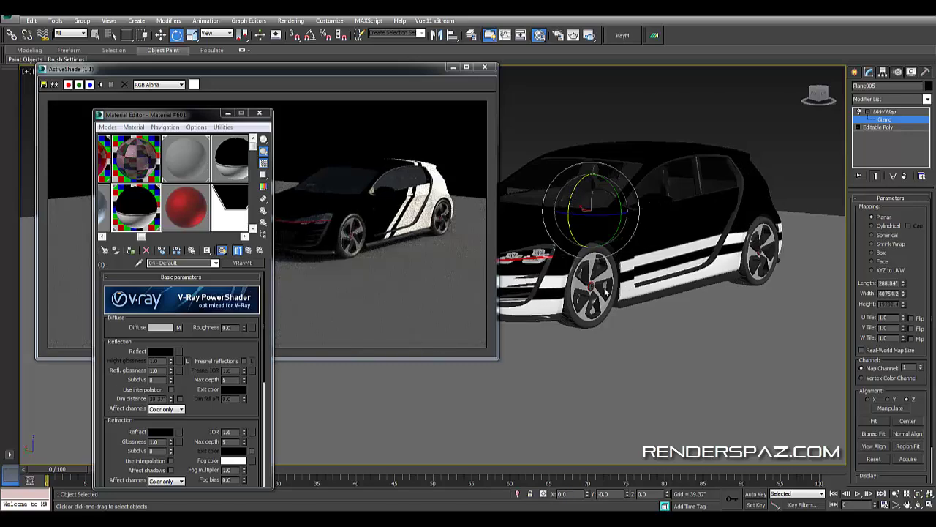
# - Check the stripe graphic on the car's front and side, and leave gizmo editing with the stripes back at their diagonal tilt
pyautogui.keyDown('alt'); pyautogui.moveTo(624, 320); pyautogui.dragTo(594, 348, button='middle'); pyautogui.keyUp('alt')
pyautogui.scroll(3, 594, 348)
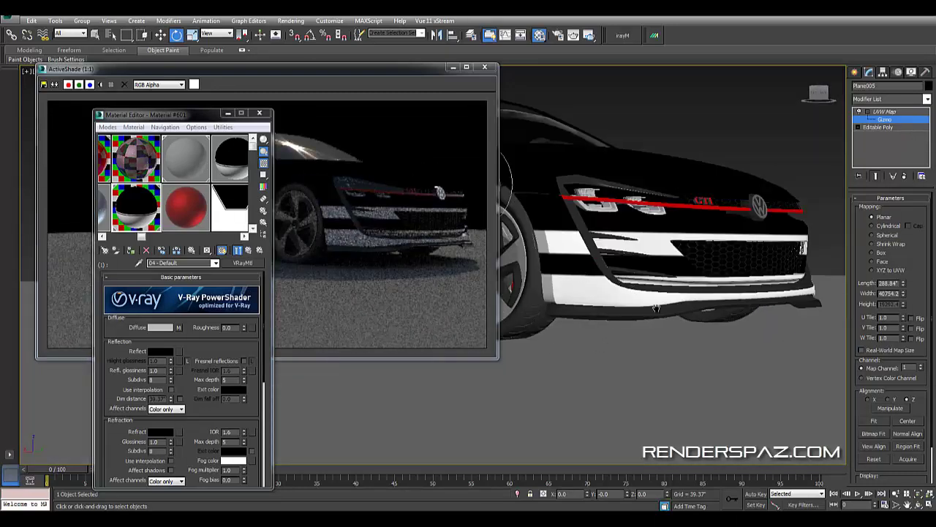
pyautogui.keyDown('alt'); pyautogui.moveTo(644, 332); pyautogui.dragTo(619, 350, button='middle'); pyautogui.keyUp('alt')
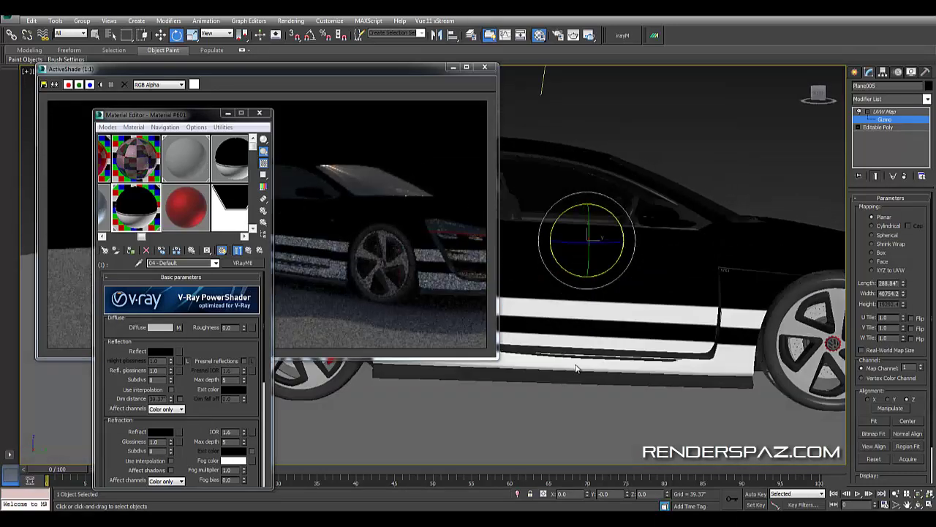
pyautogui.keyDown('alt'); pyautogui.moveTo(559, 381); pyautogui.dragTo(562, 255, button='middle'); pyautogui.keyUp('alt')
pyautogui.scroll(-3, 686, 355)
pyautogui.keyDown('alt'); pyautogui.moveTo(654, 247); pyautogui.dragTo(688, 265, button='middle'); pyautogui.keyUp('alt')
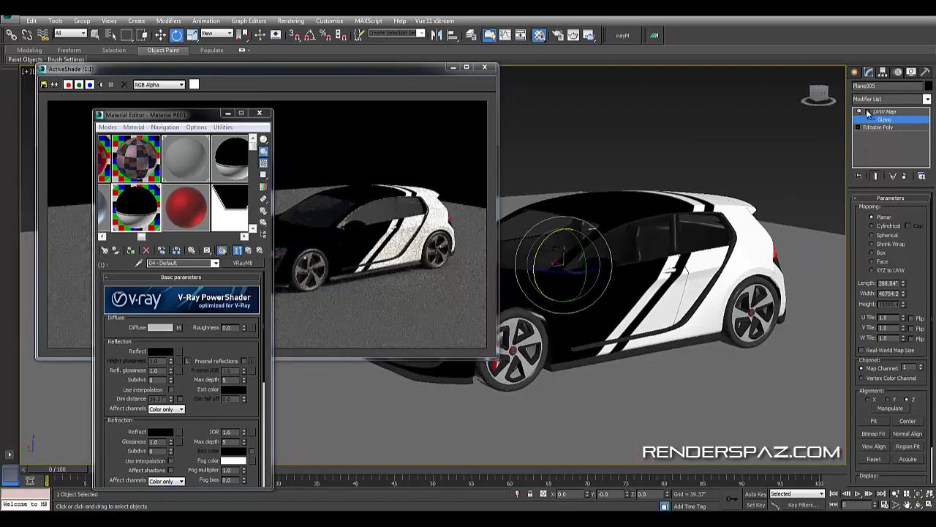
pyautogui.click(868, 111)
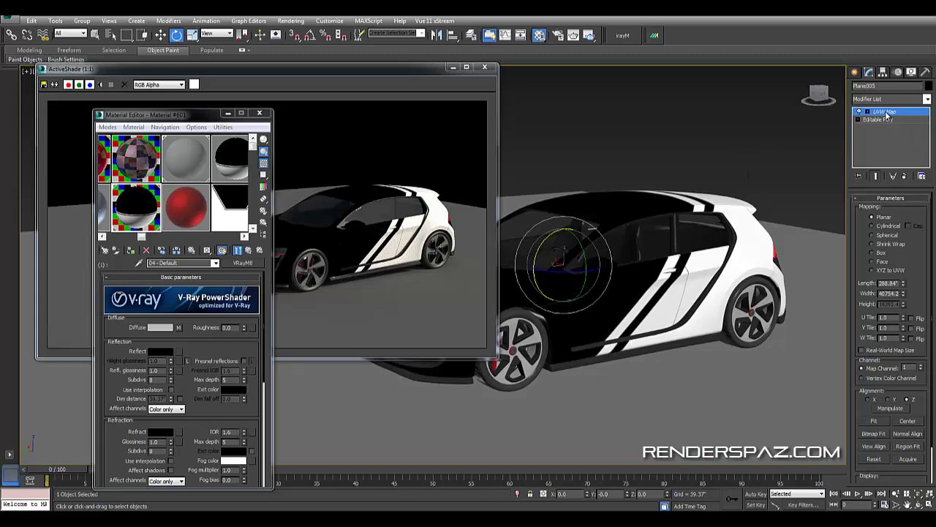
pyautogui.click(694, 96)
# - Replace the red Material #607 sample with an instance of the VRayBlendMtl in Material #601's ID 1 sub-material
pyautogui.click(167, 213)
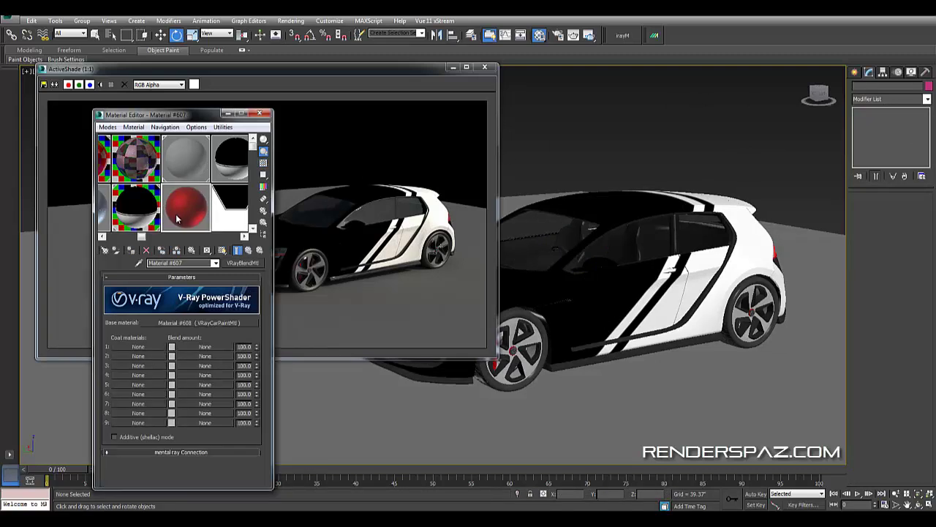
pyautogui.click(138, 160)
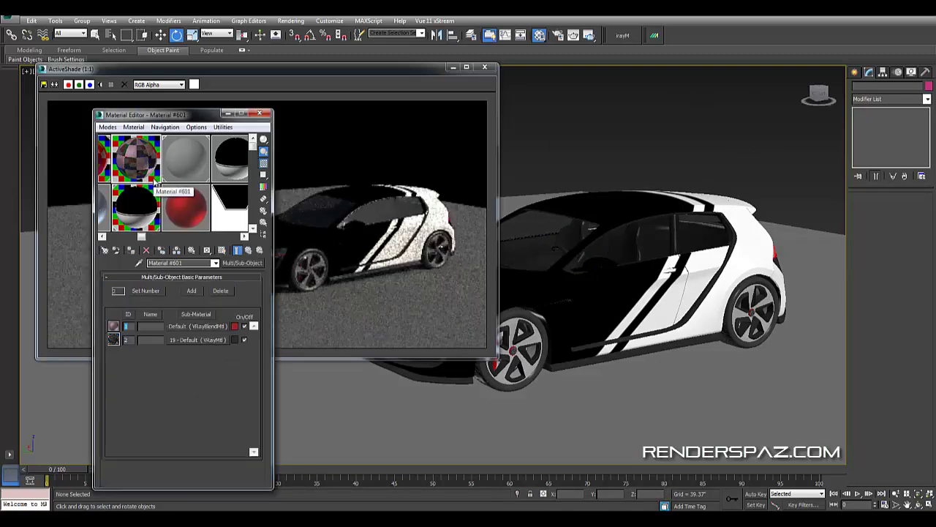
pyautogui.click(217, 168)
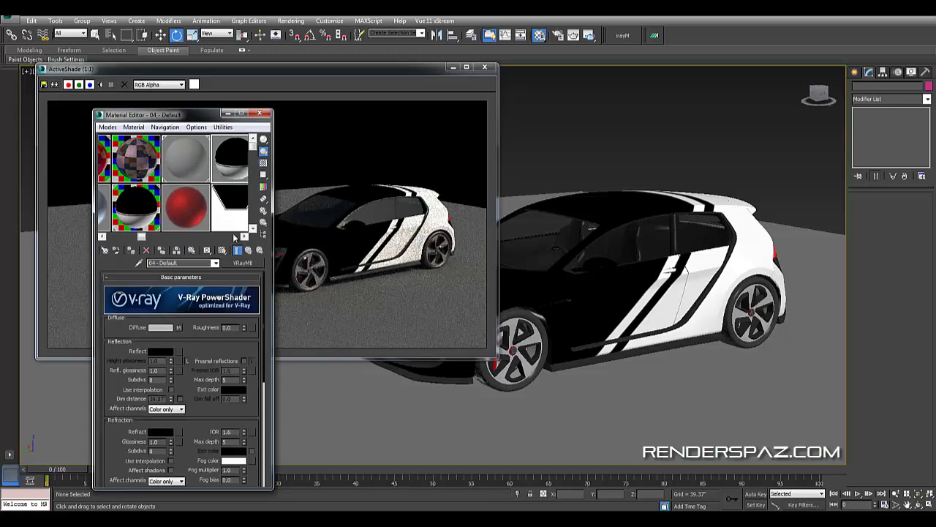
pyautogui.click(133, 172)
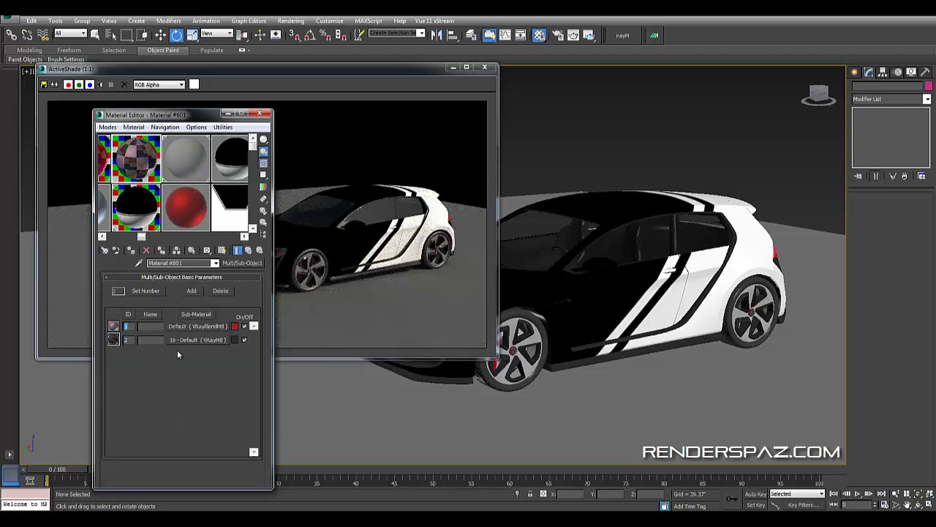
pyautogui.moveTo(185, 330); pyautogui.dragTo(178, 215)
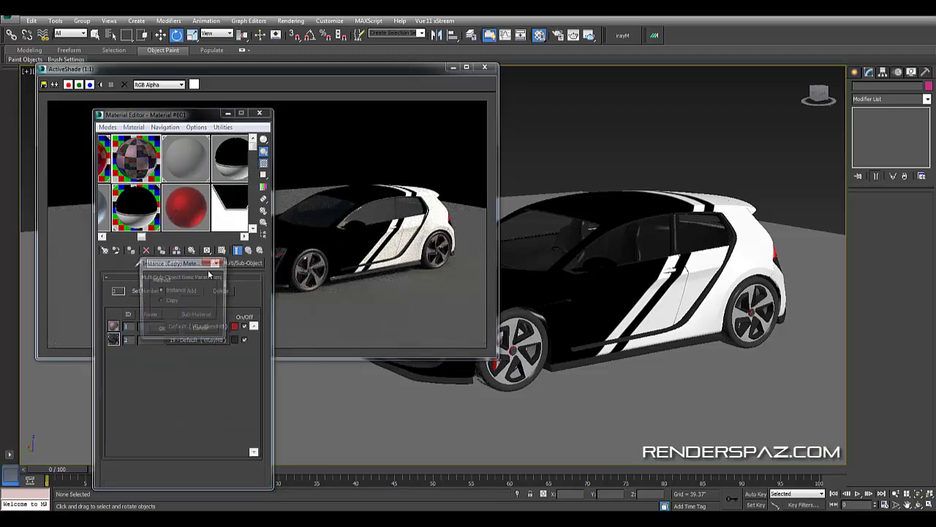
pyautogui.click(162, 330)
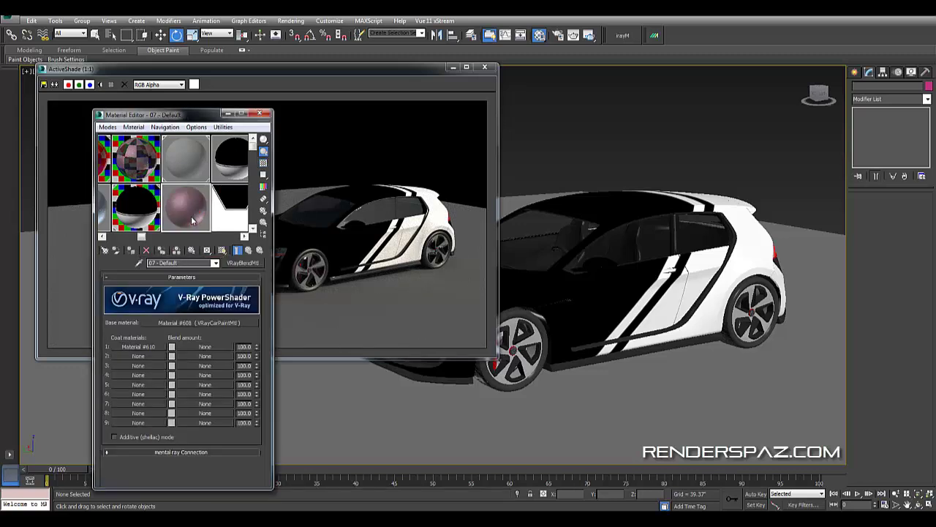
# - Copy the 07 - Default VRayBlendMtl and paste it over the 04 - Default VRayMtl in the car body's ID 1 sub-material
pyautogui.rightClick(238, 265)
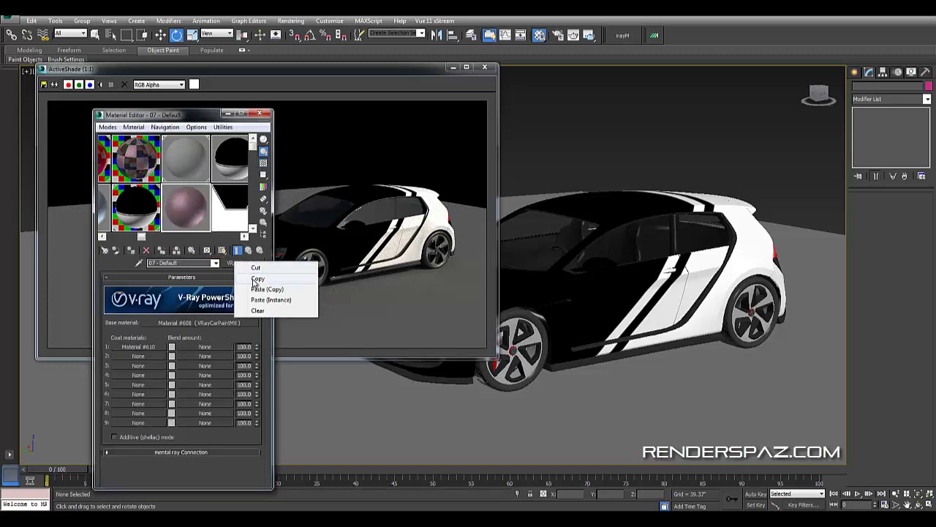
pyautogui.click(257, 279)
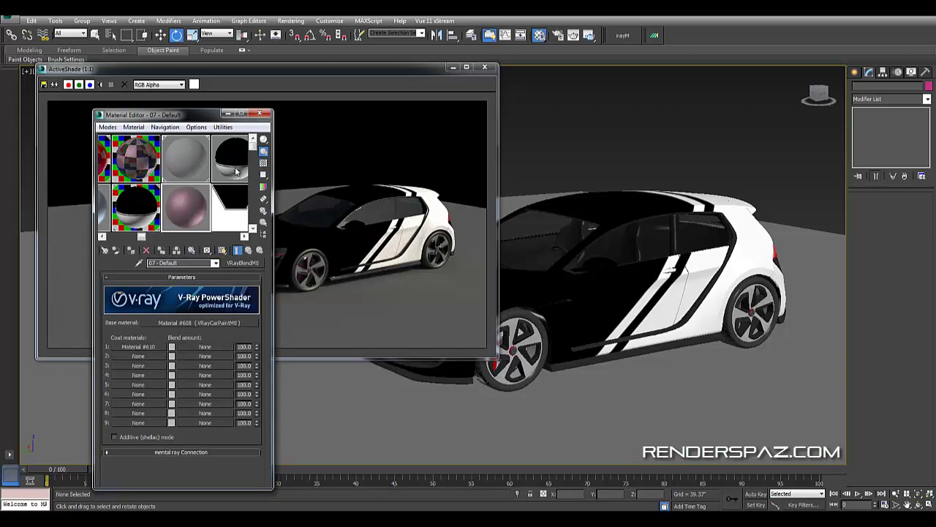
pyautogui.click(237, 171)
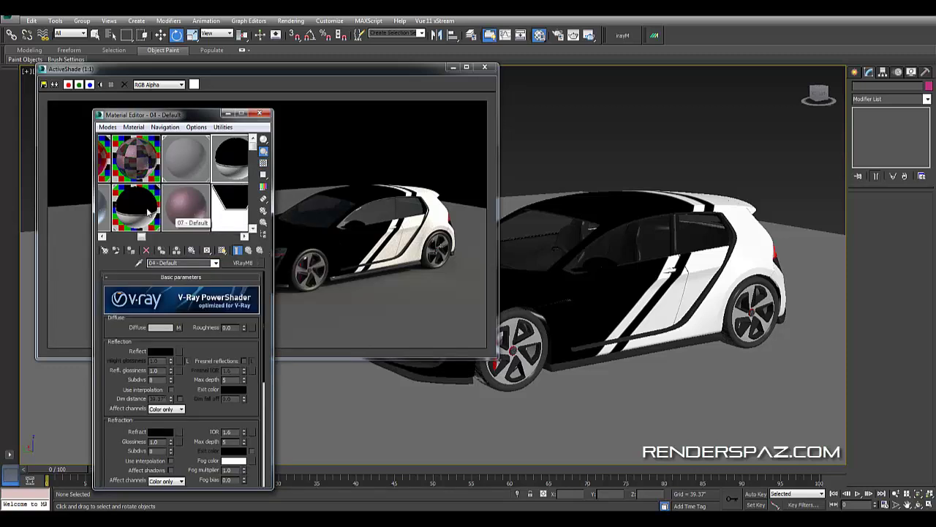
pyautogui.click(223, 213)
pyautogui.rightClick(237, 265)
pyautogui.click(278, 302)
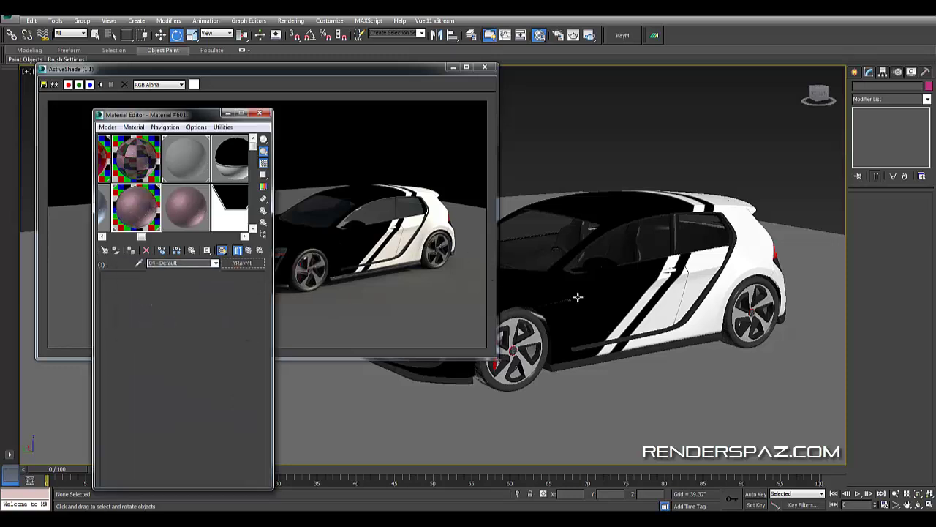
pyautogui.scroll(5, 663, 355)
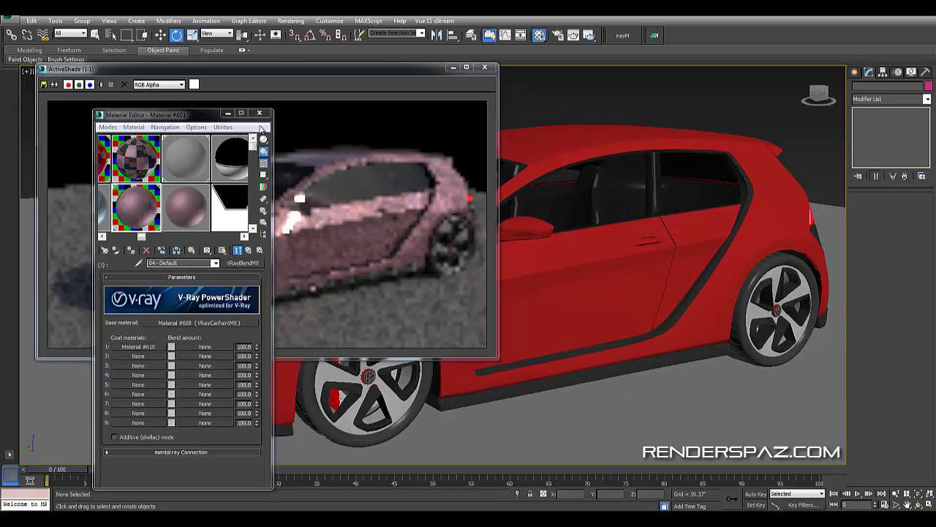
# - Move the material editor clear of the ActiveShade render and review the parameters of the coat 1 car paint material
pyautogui.moveTo(203, 114); pyautogui.dragTo(632, 28)
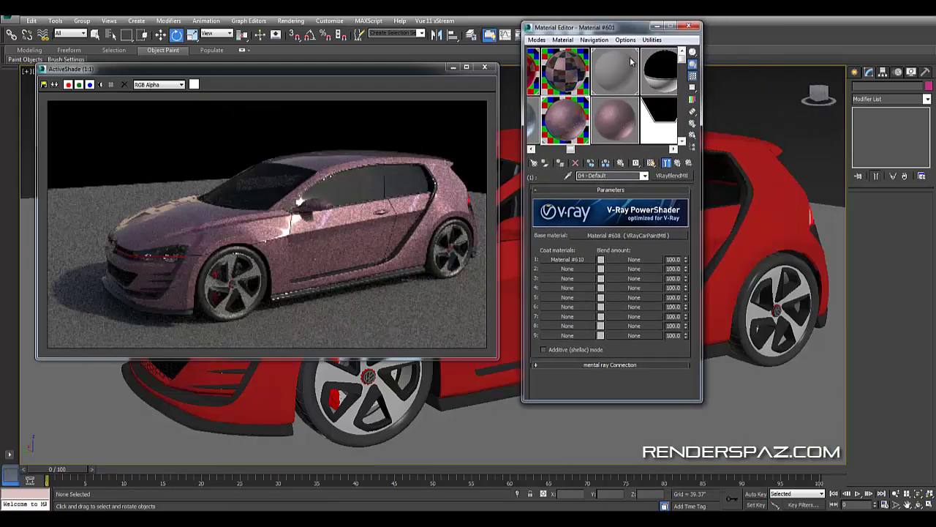
pyautogui.click(564, 262)
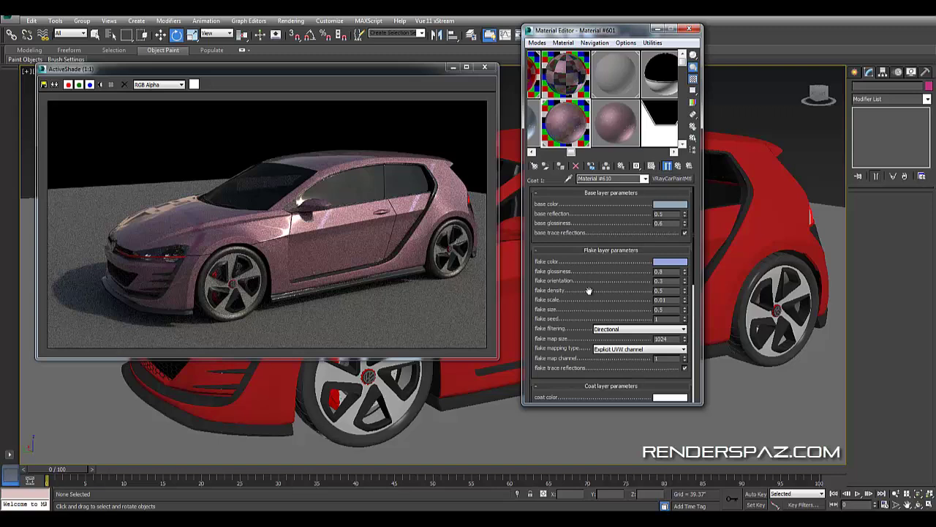
pyautogui.scroll(-5, 591, 288)
pyautogui.scroll(2, 600, 322)
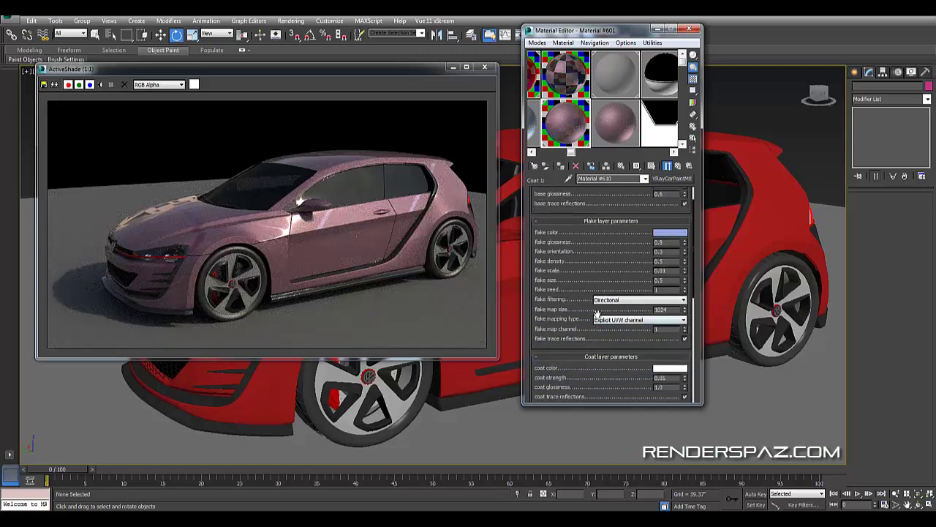
pyautogui.scroll(-5, 598, 315)
pyautogui.scroll(3, 600, 315)
pyautogui.click(679, 165)
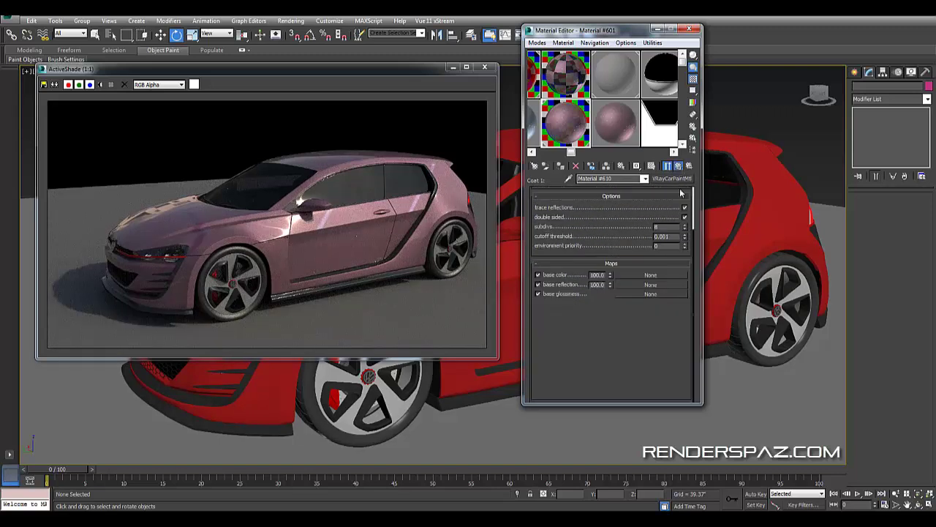
pyautogui.click(635, 264)
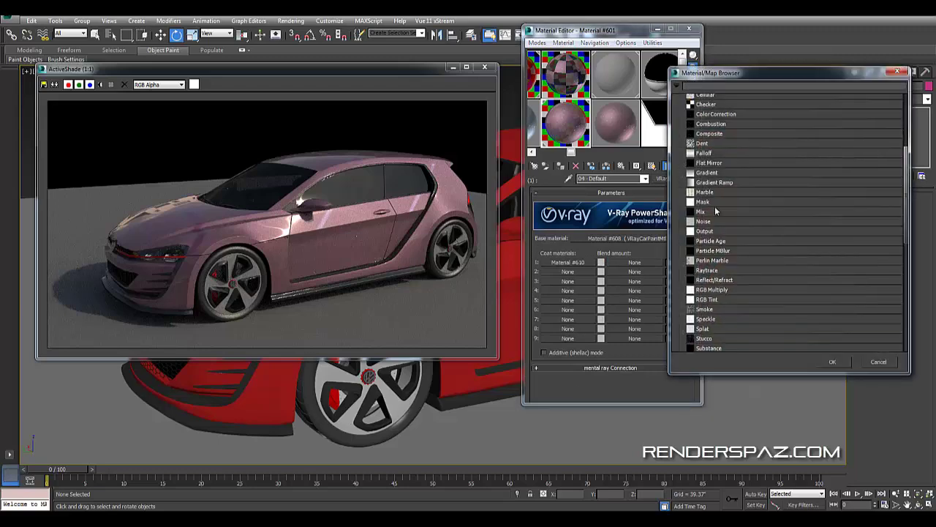
pyautogui.click(877, 362)
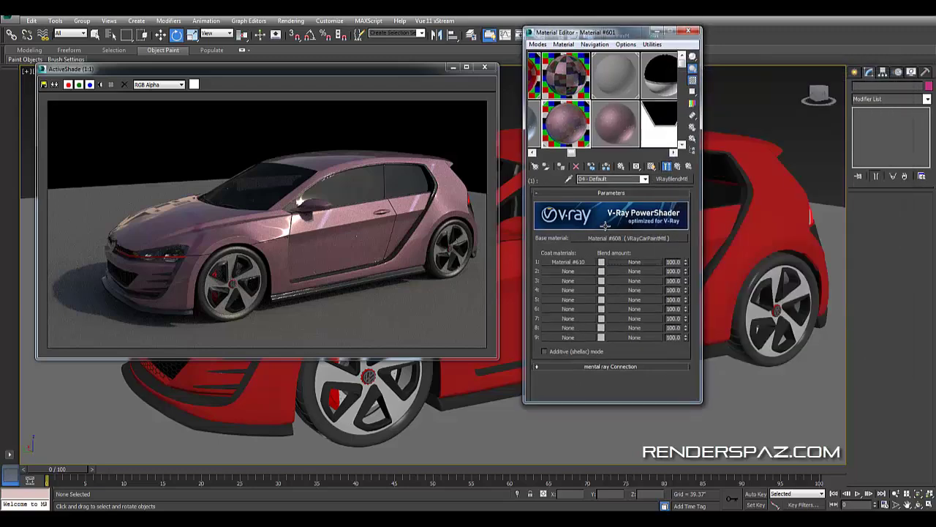
pyautogui.click(539, 35)
pyautogui.press('m')
# - Copy the graphic.jpg bitmap map into the coat 1 blend amount of the car body's VRayBlendMtl
pyautogui.click(666, 113)
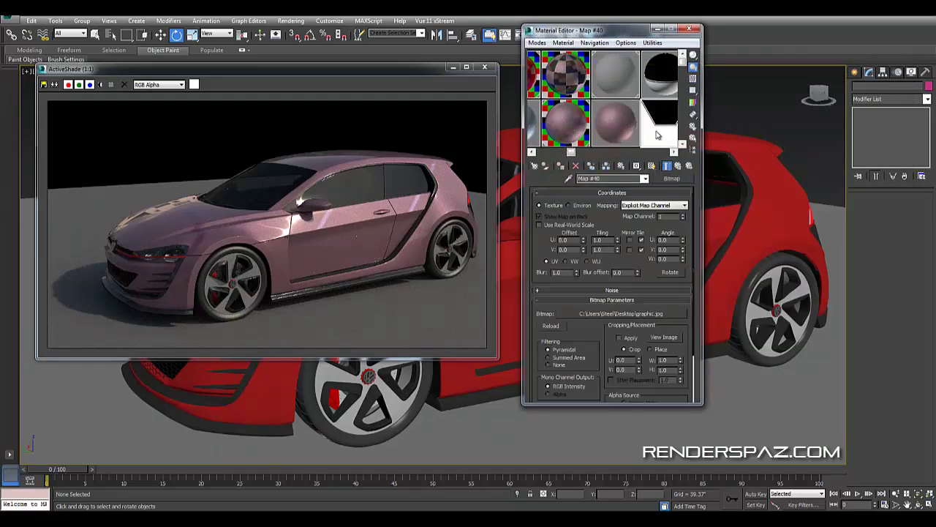
pyautogui.rightClick(672, 184)
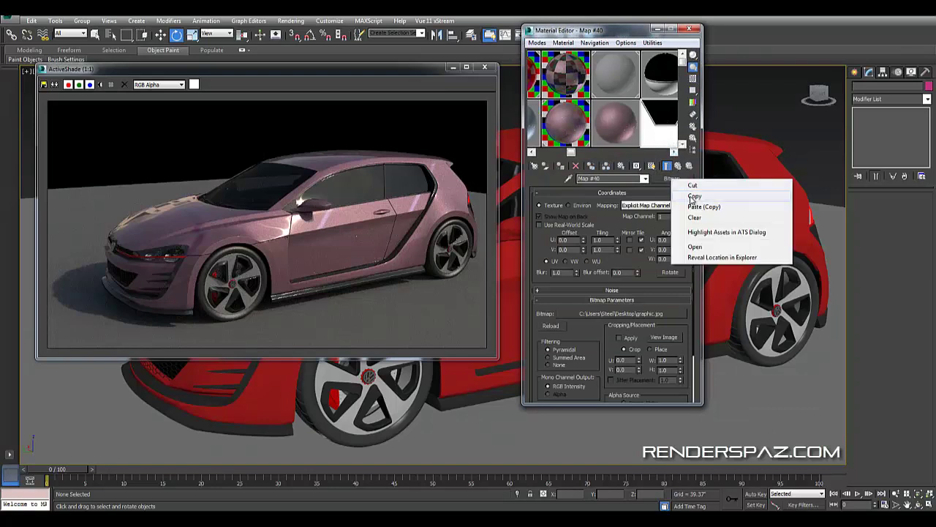
pyautogui.click(680, 159)
pyautogui.click(564, 130)
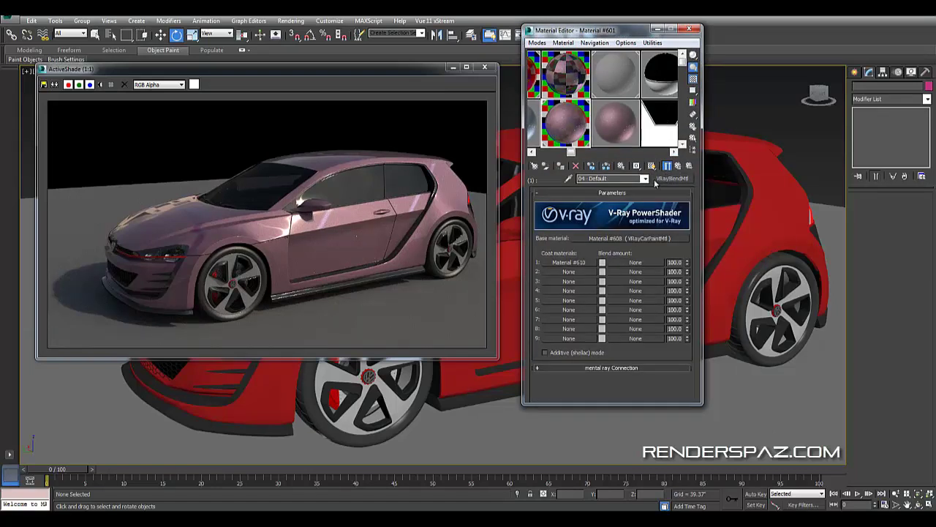
pyautogui.rightClick(634, 262)
pyautogui.click(658, 267)
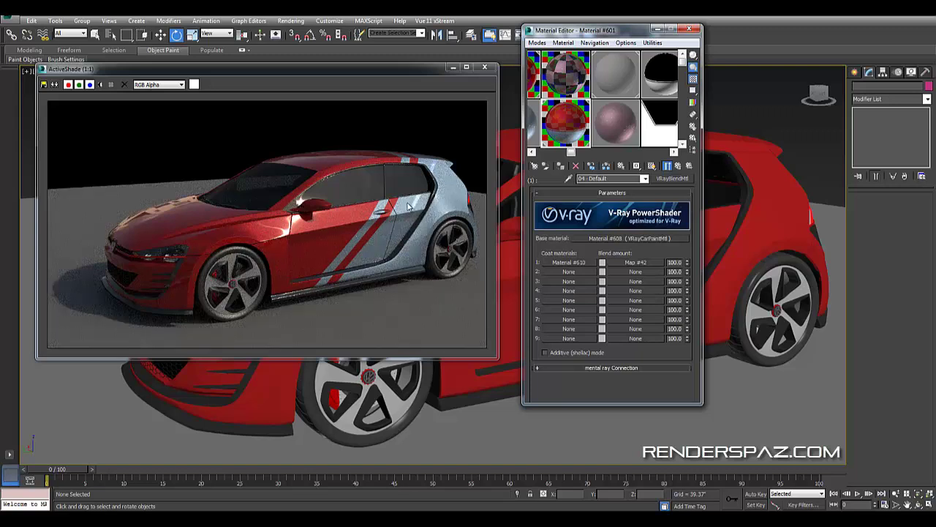
# - Set the flake scale of the coat 1 VRayCarPaintMtl to 0.003 and collapse its flake layer parameters
pyautogui.click(556, 265)
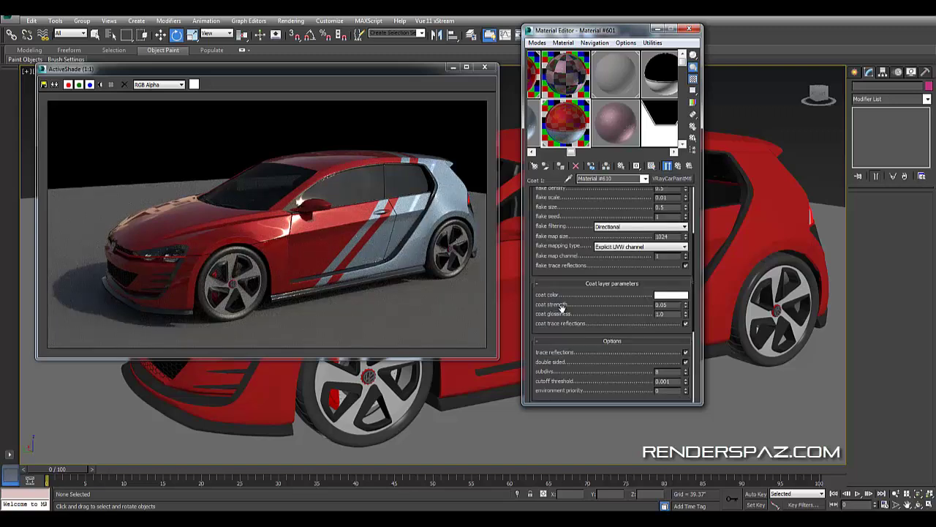
pyautogui.scroll(-5, 535, 306)
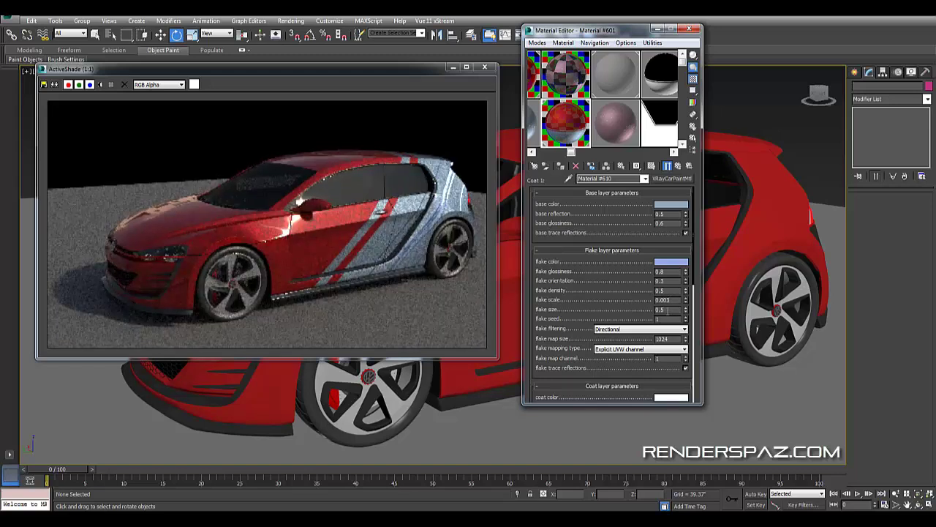
pyautogui.doubleClick(664, 309)
pyautogui.click(620, 349)
pyautogui.click(623, 360)
pyautogui.click(611, 250)
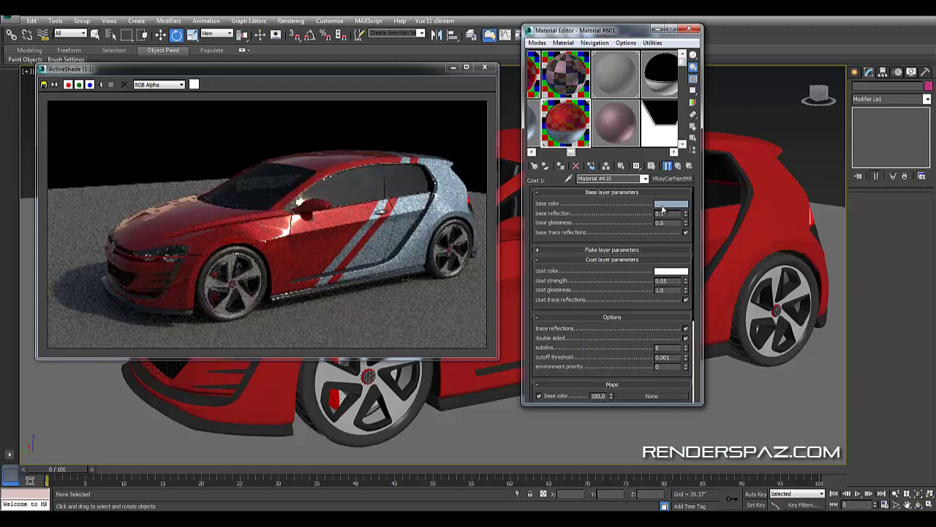
# - Set the coat 1 base color to a dark blue with hue 158, saturation 255 and value 29
pyautogui.click(670, 203)
pyautogui.moveTo(282, 89); pyautogui.dragTo(284, 83)
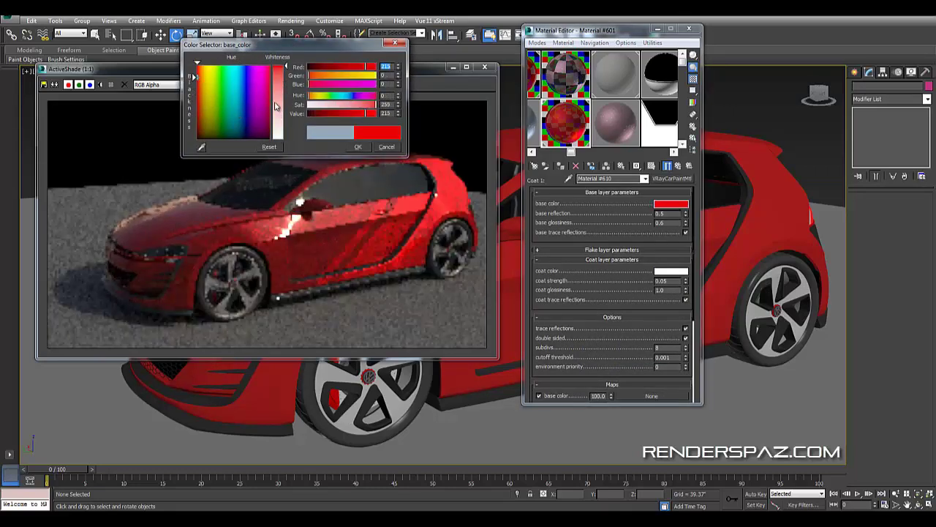
pyautogui.moveTo(203, 100); pyautogui.dragTo(201, 147)
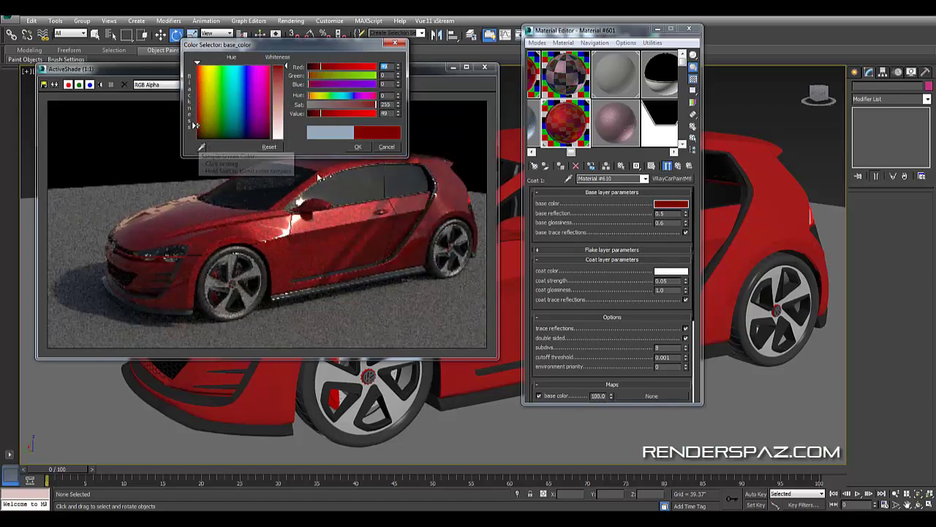
pyautogui.click(242, 131)
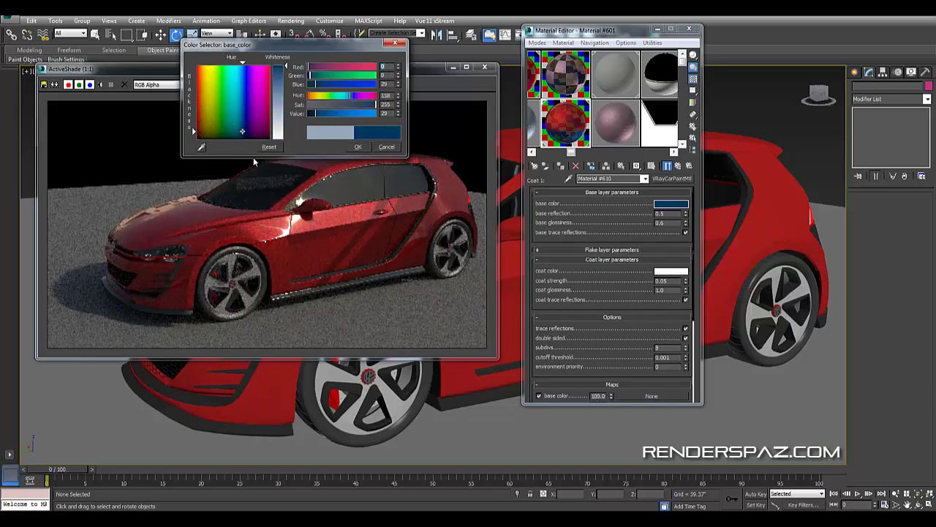
pyautogui.click(357, 147)
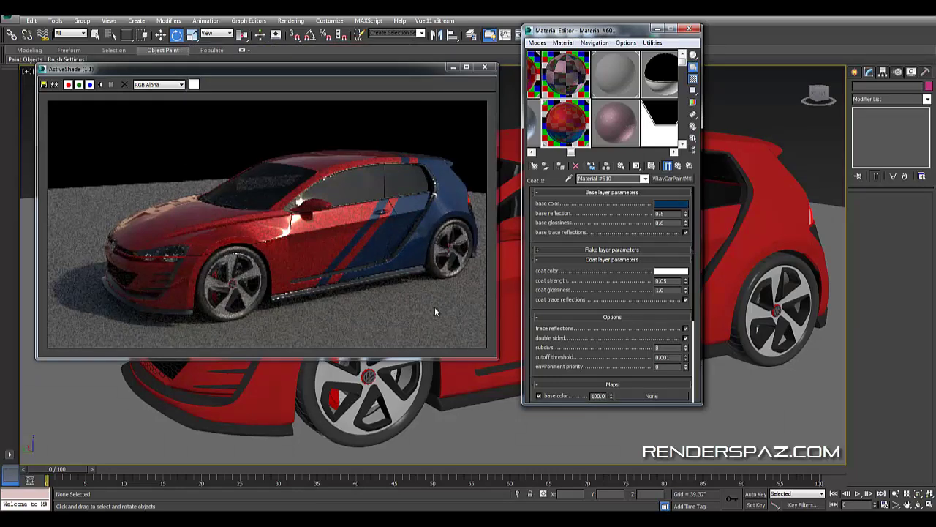
# - Examine the two-tone paint from the rear and side of the car and return to the parent VRayBlendMtl
pyautogui.keyDown('alt'); pyautogui.moveTo(858, 372); pyautogui.dragTo(623, 435, button='middle'); pyautogui.keyUp('alt')
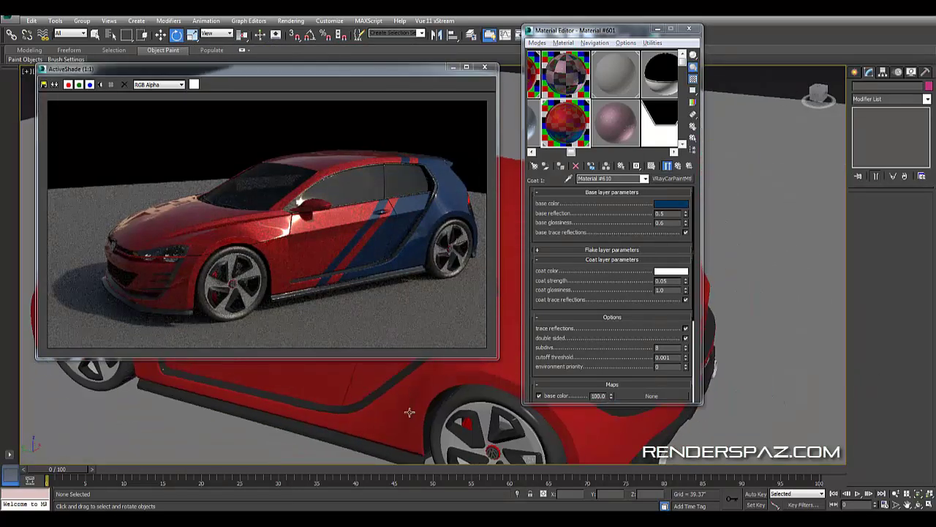
pyautogui.keyDown('alt'); pyautogui.moveTo(380, 424); pyautogui.dragTo(461, 412, button='middle'); pyautogui.keyUp('alt')
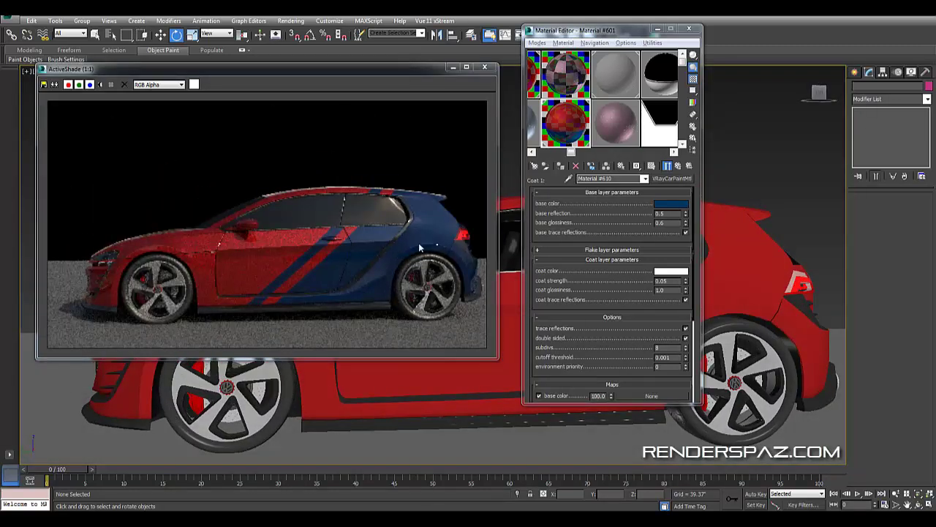
pyautogui.click(678, 166)
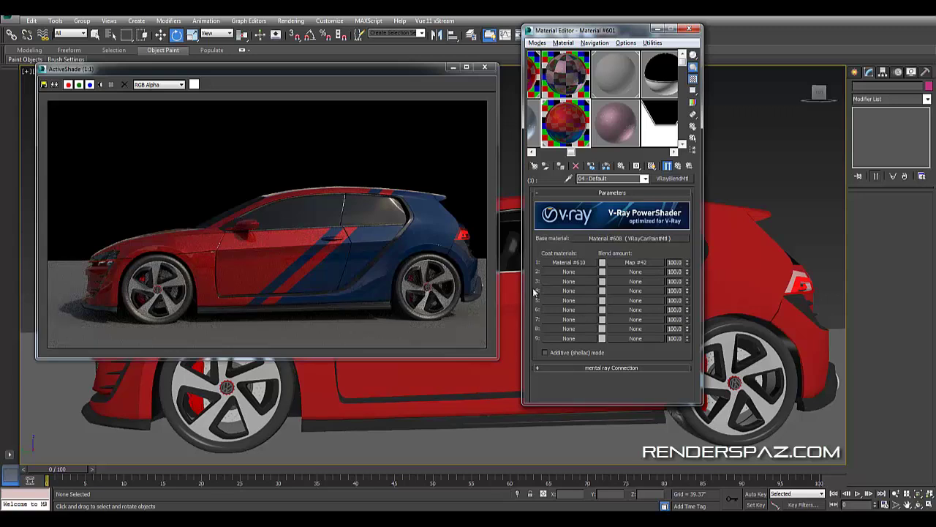
# - Set the base glossiness of the coat 1 VRayCarPaintMtl to 0.9 and check the paint from the front side
pyautogui.click(569, 262)
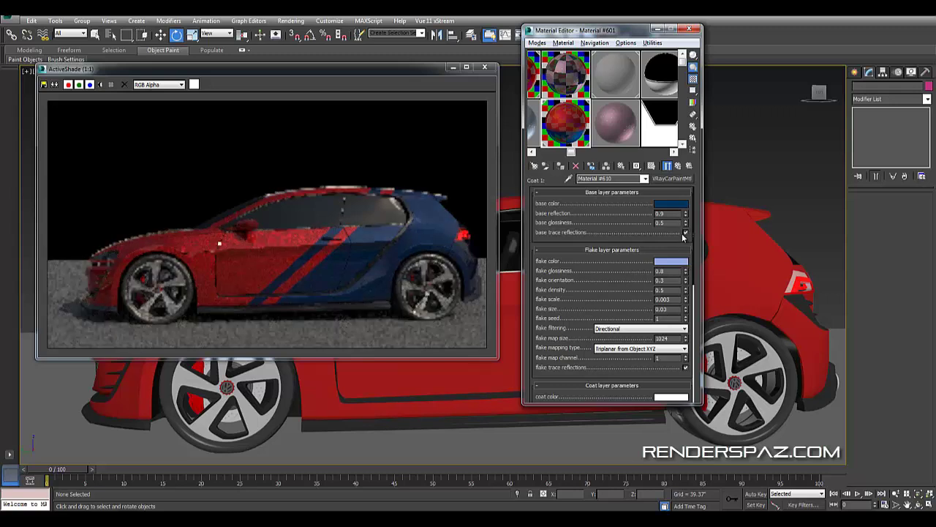
pyautogui.click(685, 225)
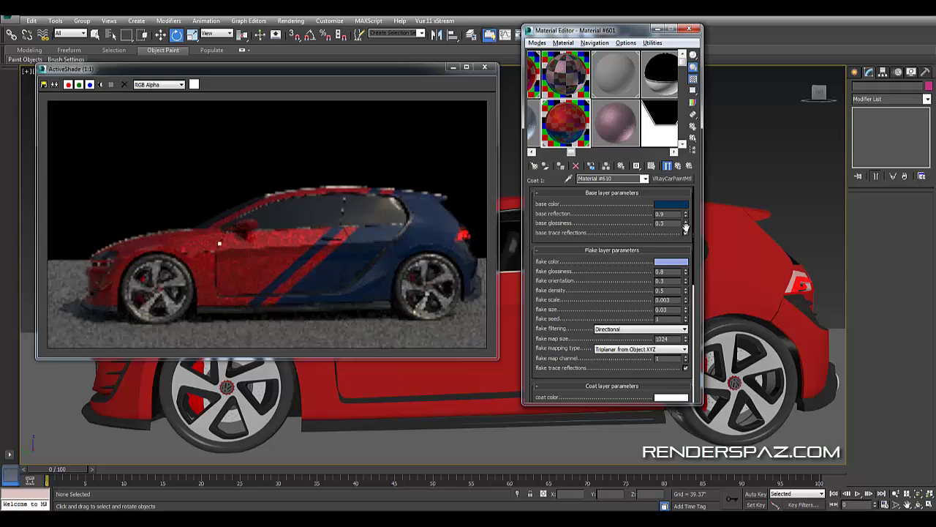
pyautogui.moveTo(685, 217); pyautogui.dragTo(686, 229)
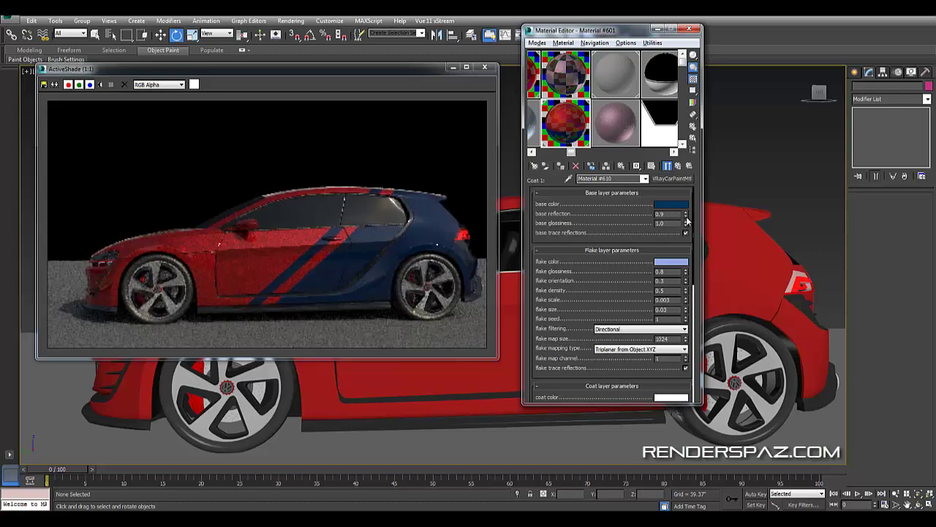
pyautogui.click(685, 226)
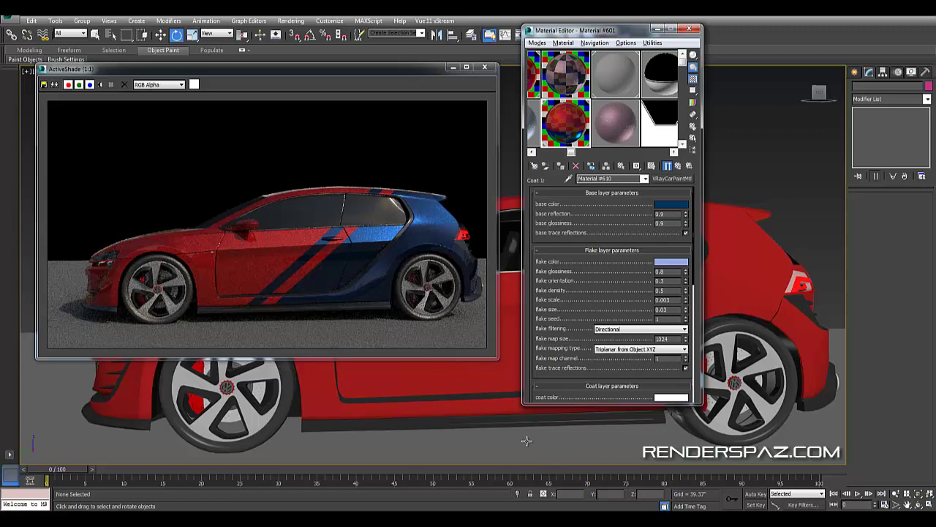
pyautogui.keyDown('alt'); pyautogui.moveTo(526, 440); pyautogui.dragTo(501, 432, button='middle'); pyautogui.keyUp('alt')
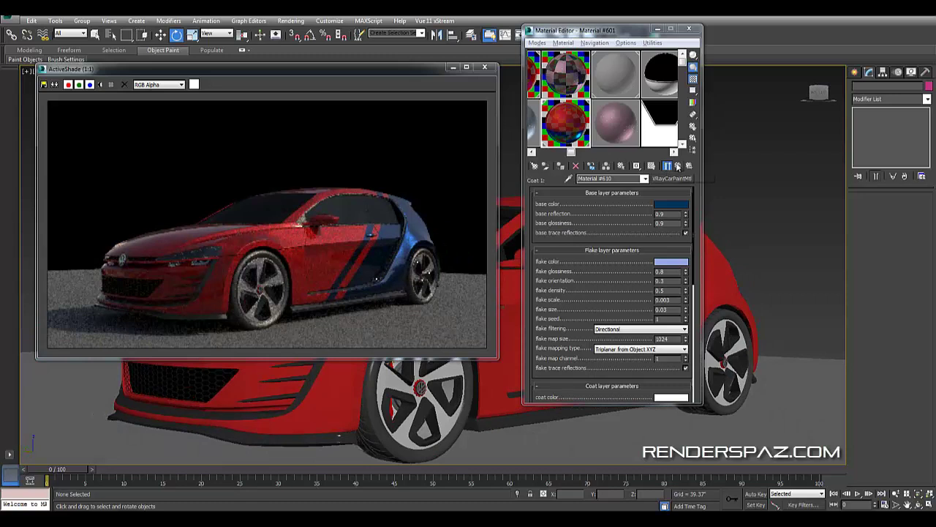
# - Set the base color of the blend's base VRayCarPaintMtl to a bright blue with hue 155, saturation 252 and value 182
pyautogui.click(678, 167)
pyautogui.scroll(-10, 600, 241)
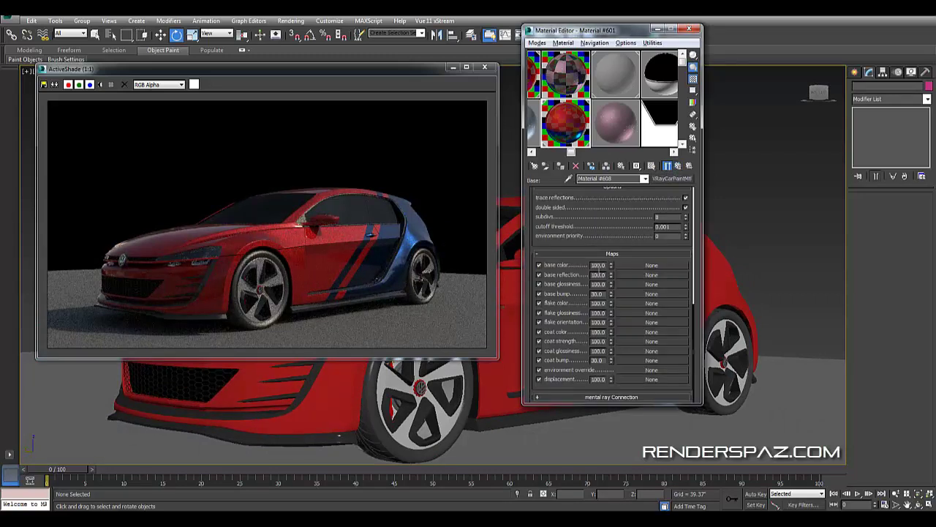
pyautogui.scroll(10, 556, 234)
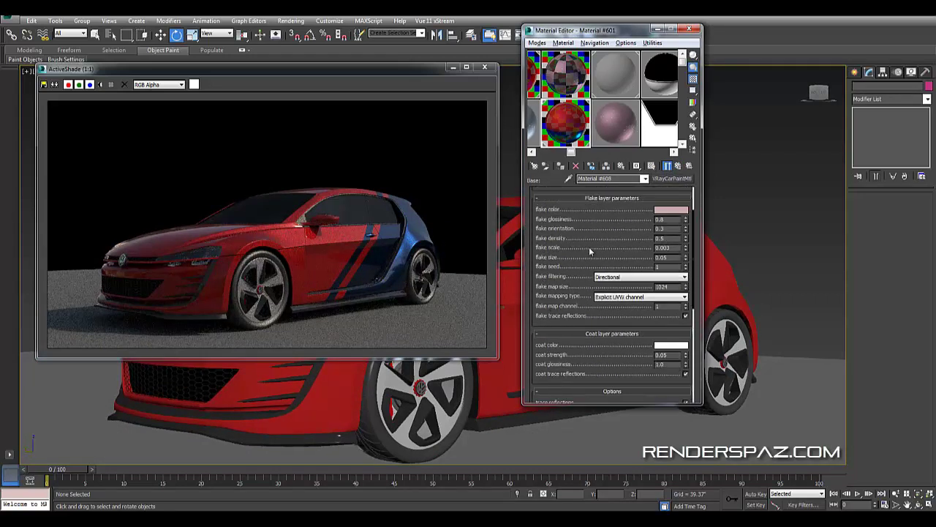
pyautogui.scroll(2, 589, 251)
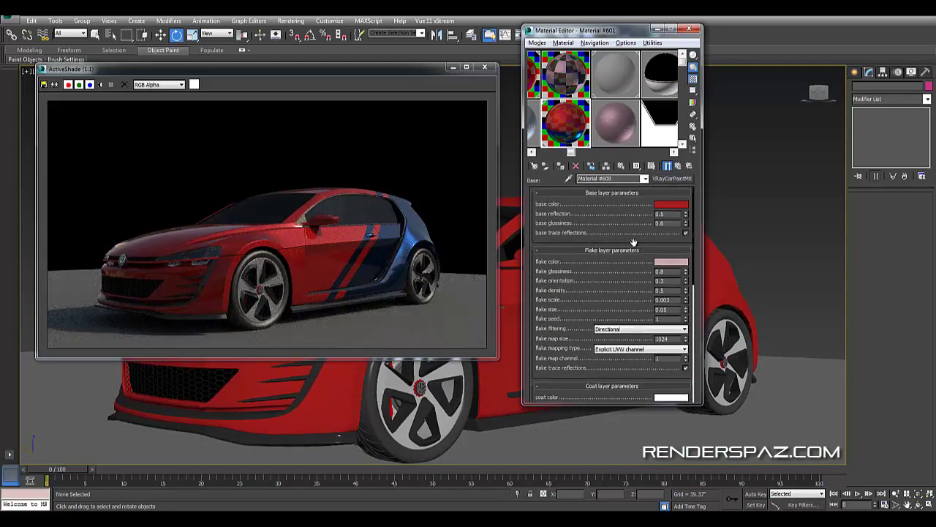
pyautogui.click(662, 207)
pyautogui.click(241, 86)
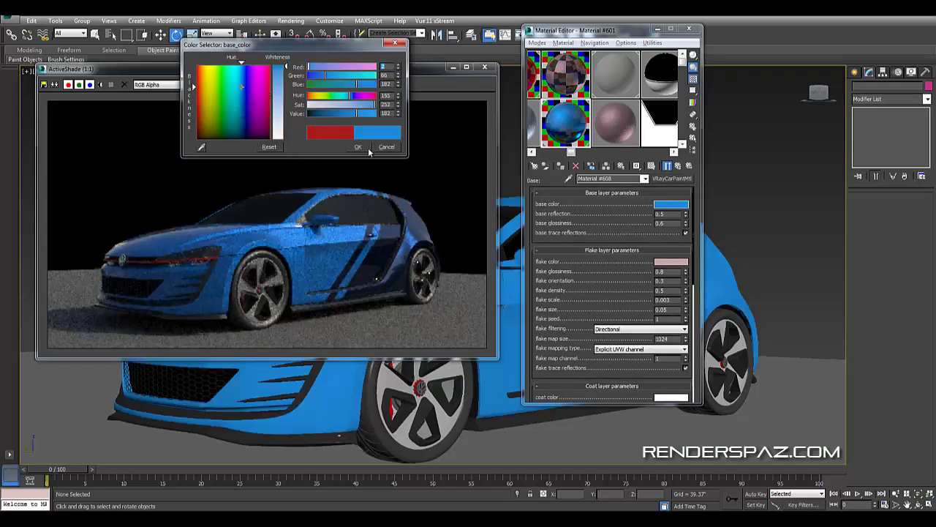
pyautogui.click(358, 146)
# - Change the base material's flake color to a light blue and set its base reflection to 1.0
pyautogui.click(656, 260)
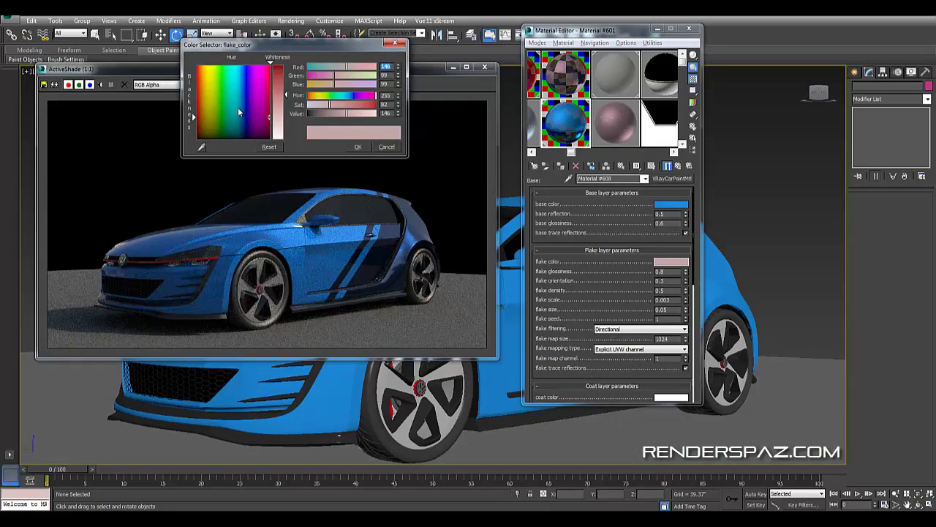
pyautogui.click(240, 88)
pyautogui.click(366, 149)
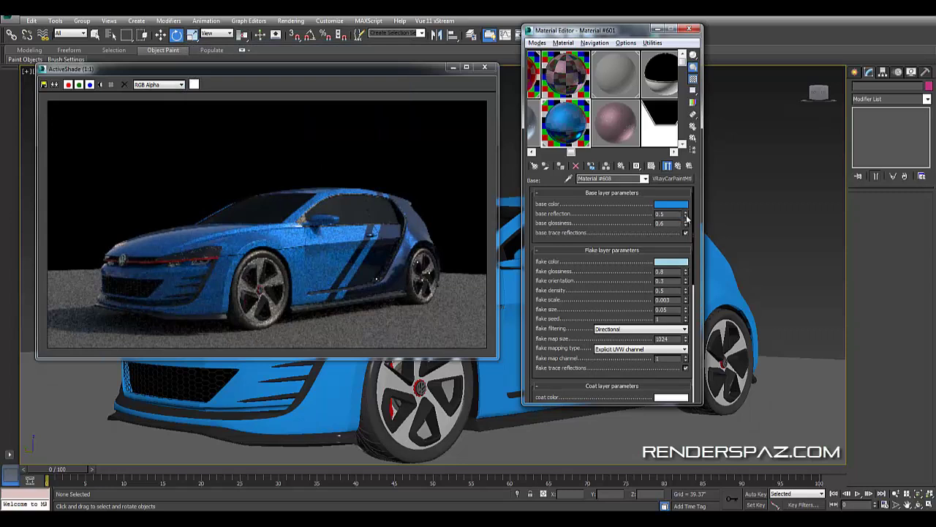
pyautogui.moveTo(687, 220); pyautogui.dragTo(686, 213)
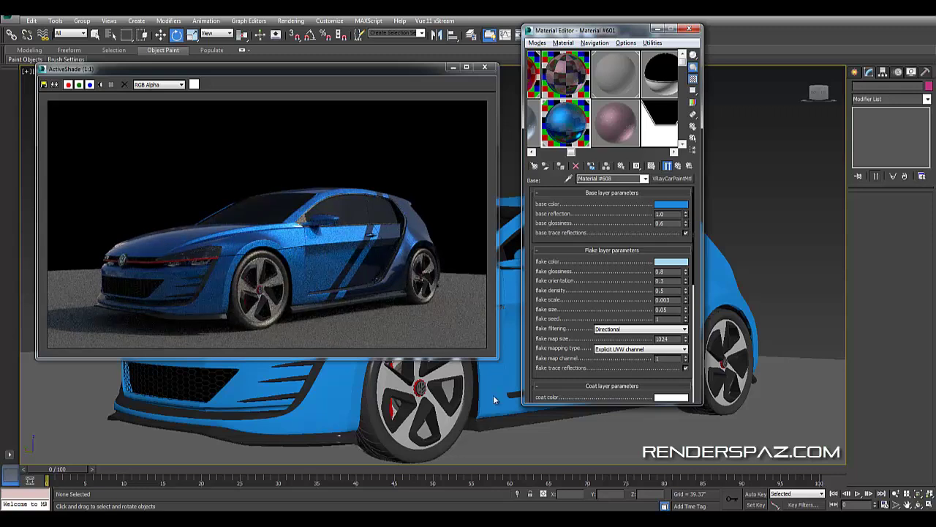
# - Close the Material Editor and examine the blue two-tone paint from the rear and front of the car
pyautogui.click(687, 30)
pyautogui.press('c')
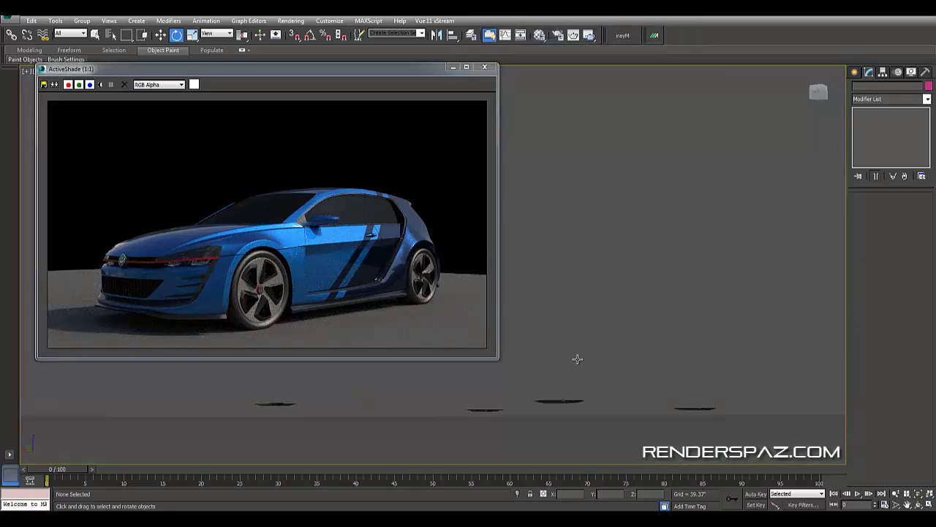
pyautogui.keyDown('alt'); pyautogui.moveTo(583, 367); pyautogui.dragTo(425, 415, button='middle'); pyautogui.keyUp('alt')
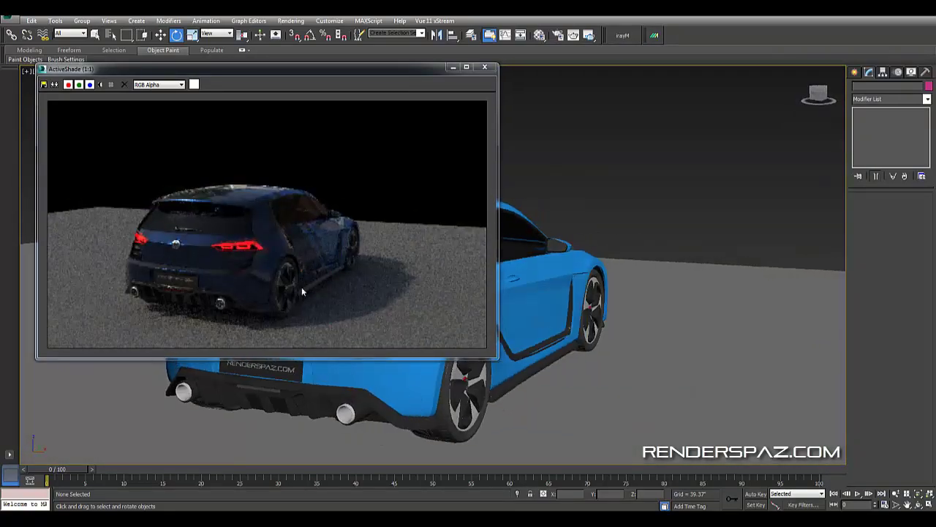
pyautogui.keyDown('alt'); pyautogui.moveTo(539, 427); pyautogui.dragTo(533, 376, button='middle'); pyautogui.keyUp('alt')
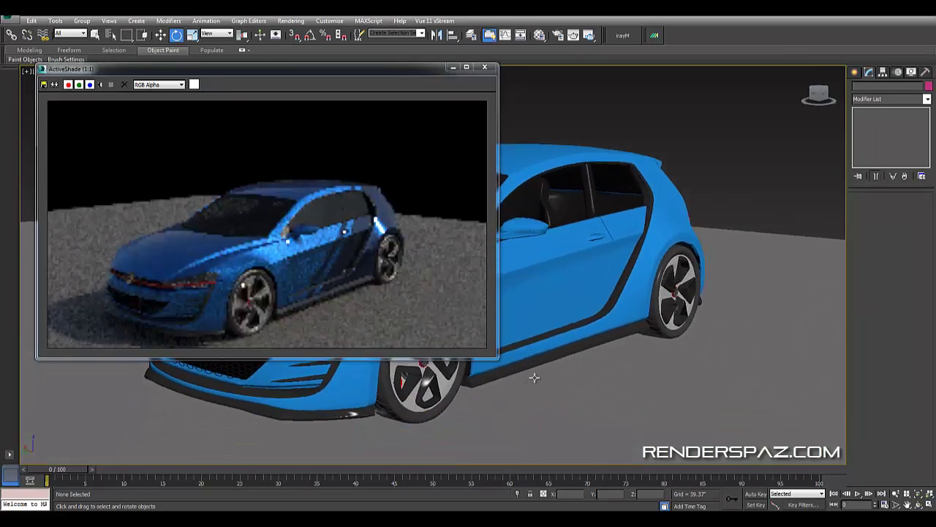